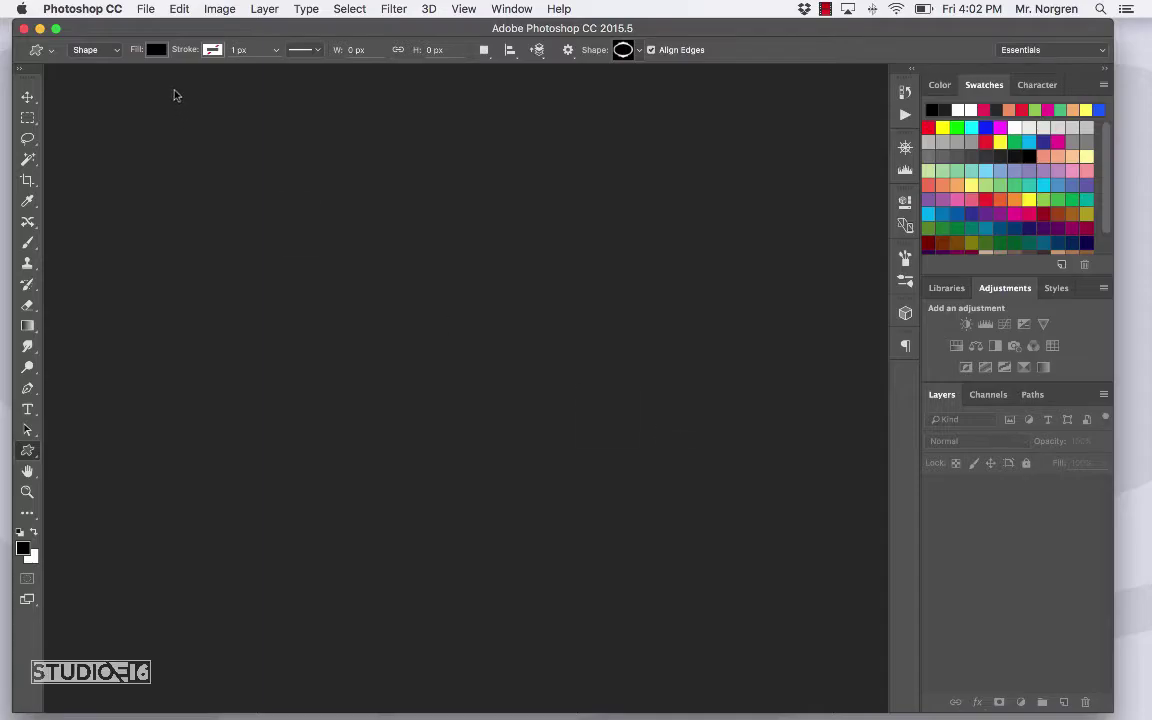
- Open the photo AmandaBucket.jpg from the Video Lesson Images folder
left_click(145, 9)
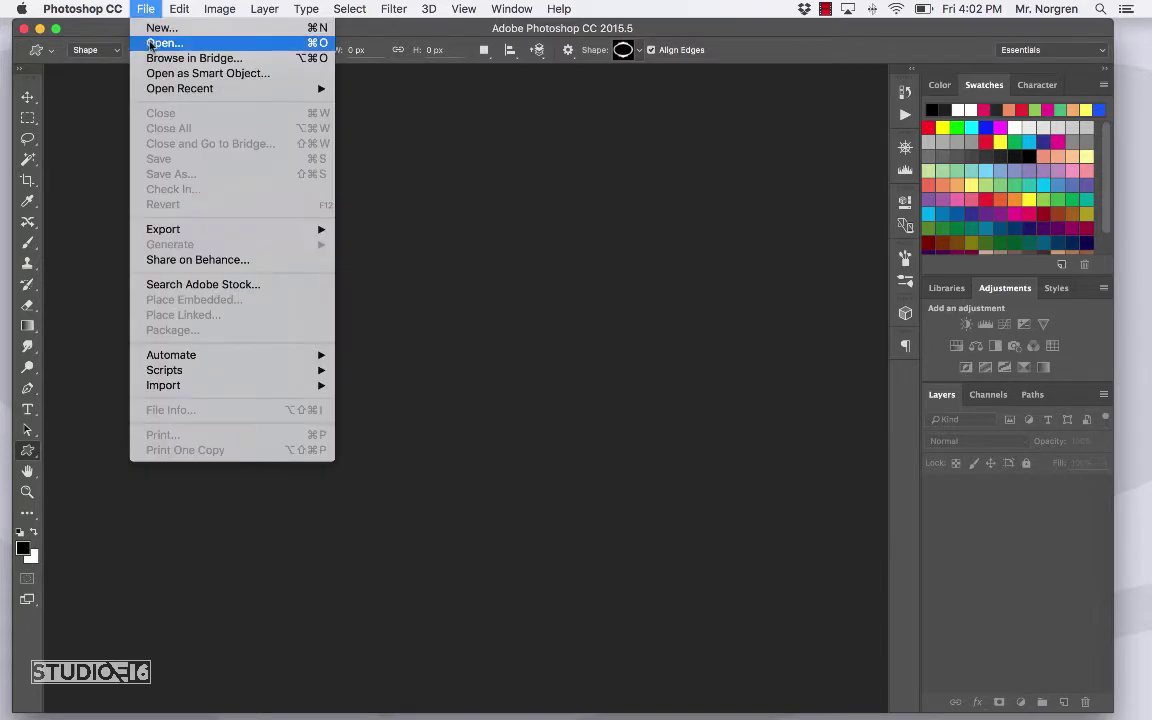
left_click(150, 44)
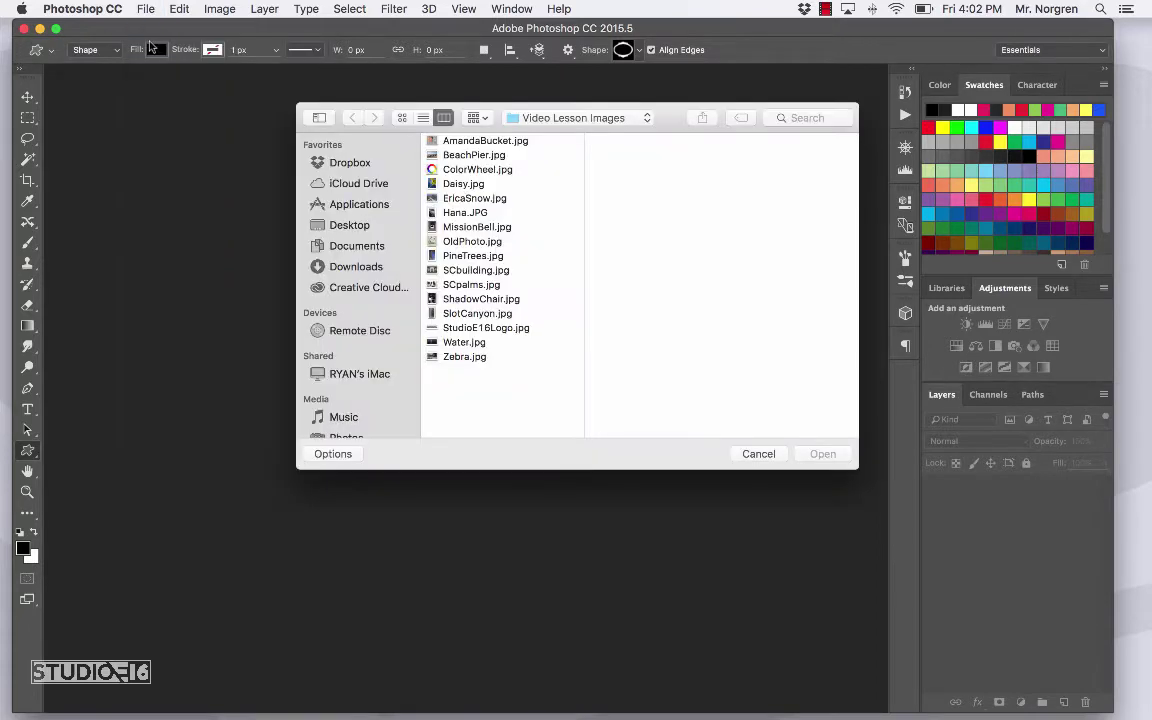
left_click(551, 119)
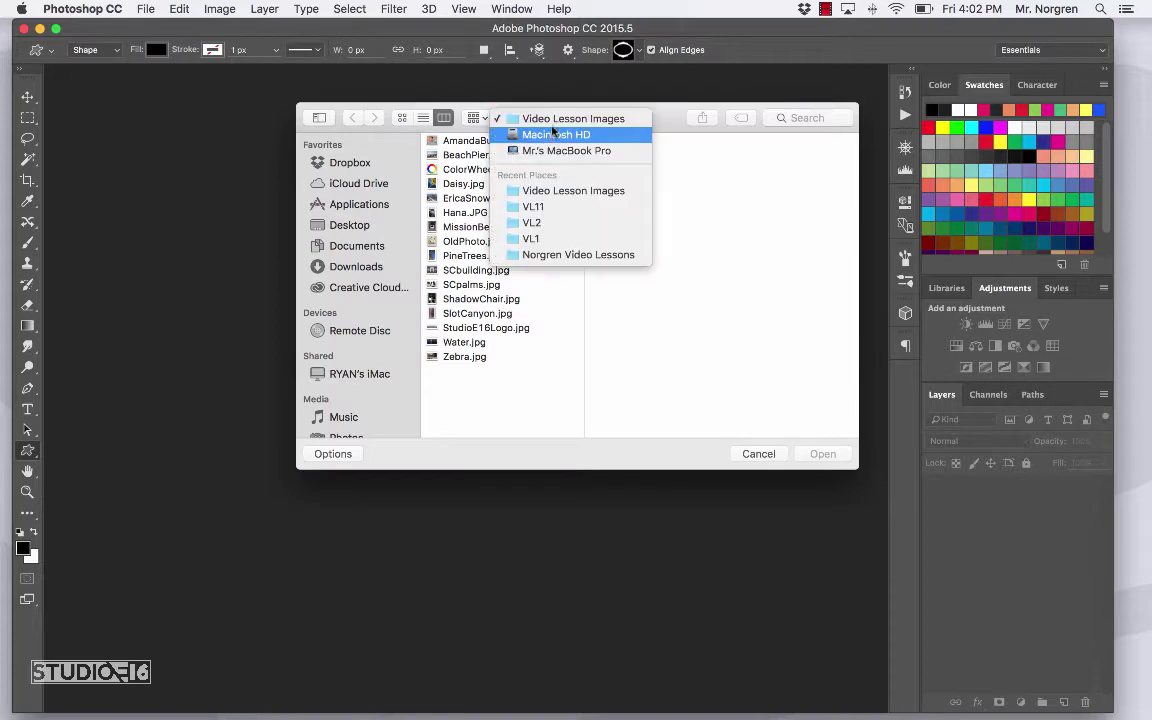
left_click(500, 120)
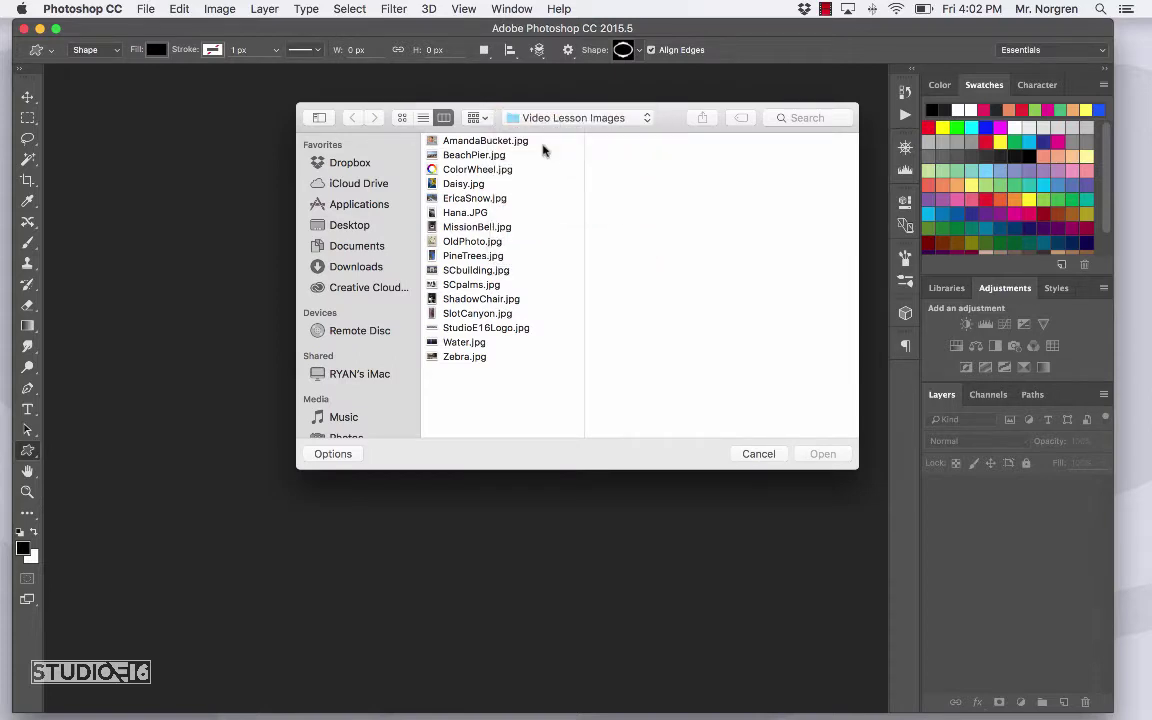
left_click(463, 143)
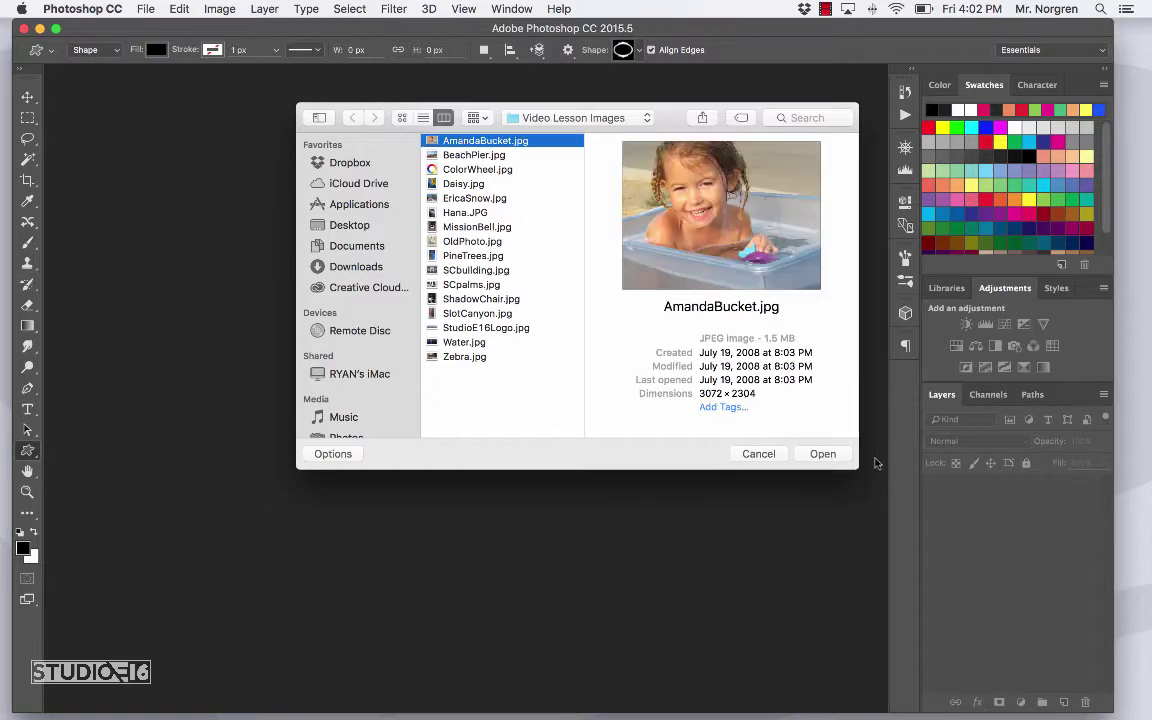
left_click(822, 454)
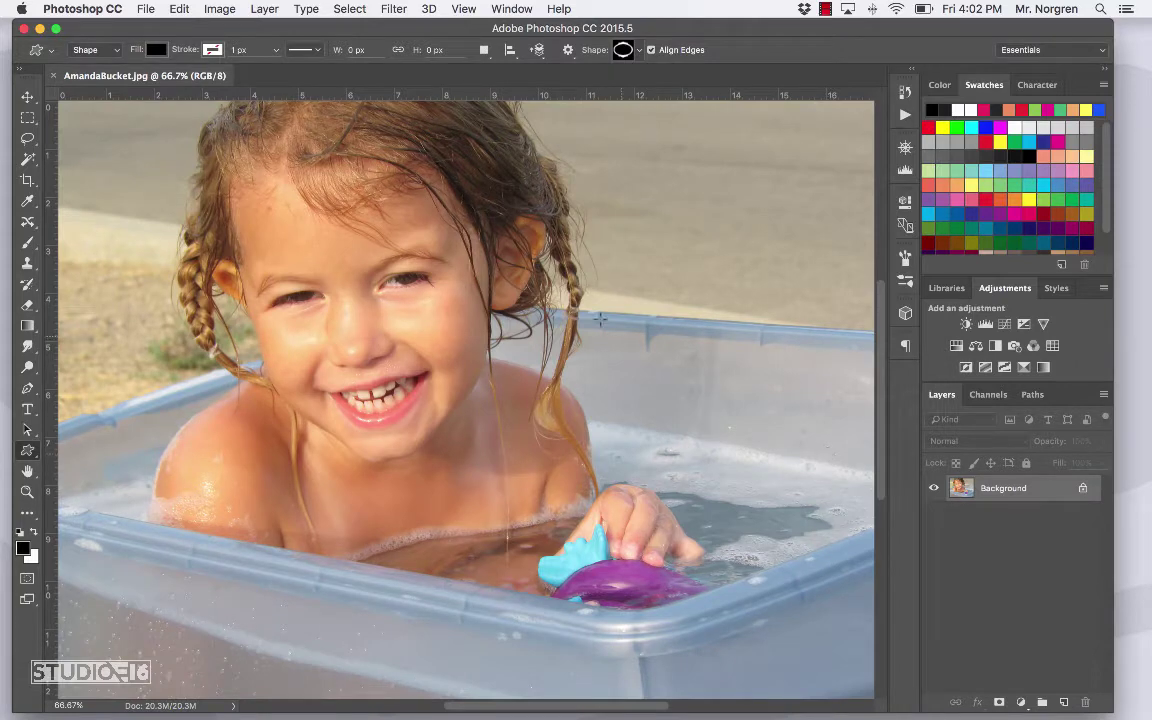
- Create a new Photo document at Landscape, 5 x 7 inches, 300 pixels/inch, RGB Color, with a white background
left_click(147, 10)
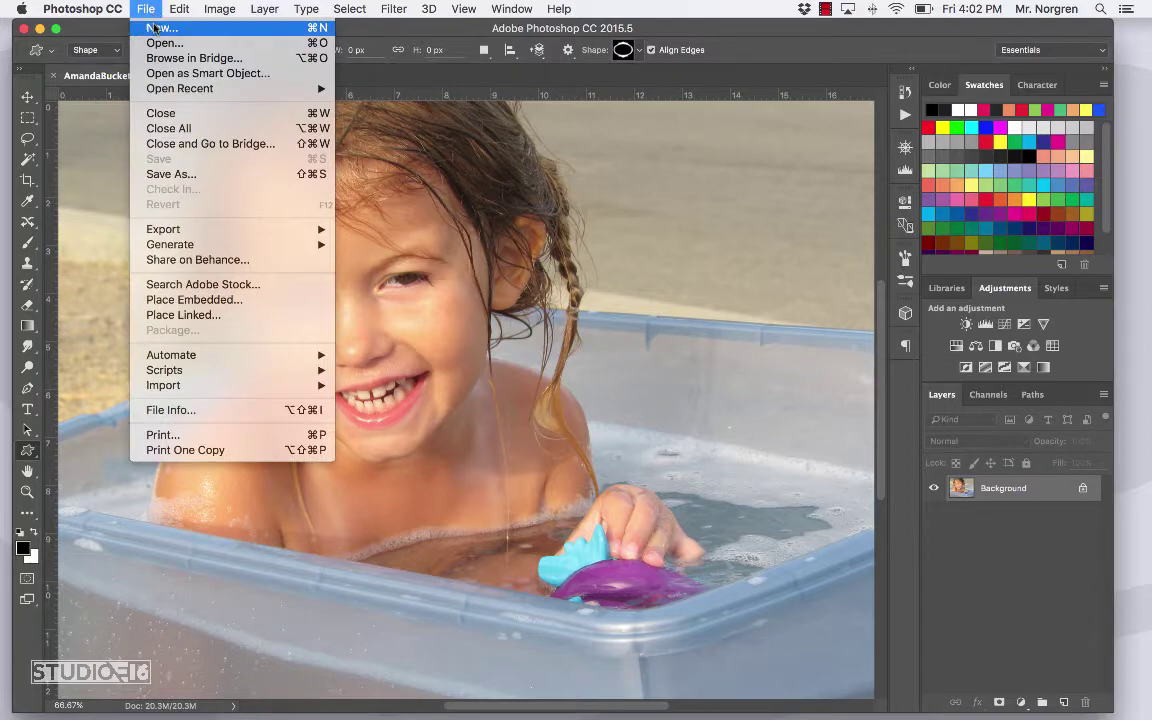
left_click(155, 28)
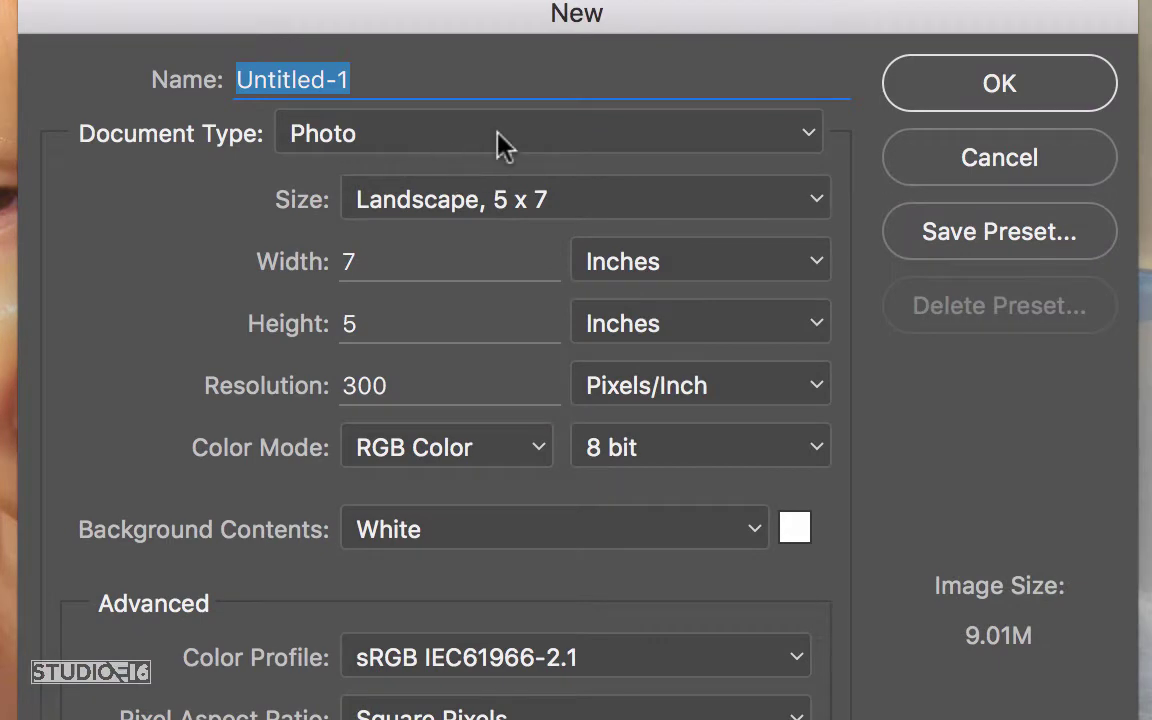
left_click(478, 137)
left_click(378, 147)
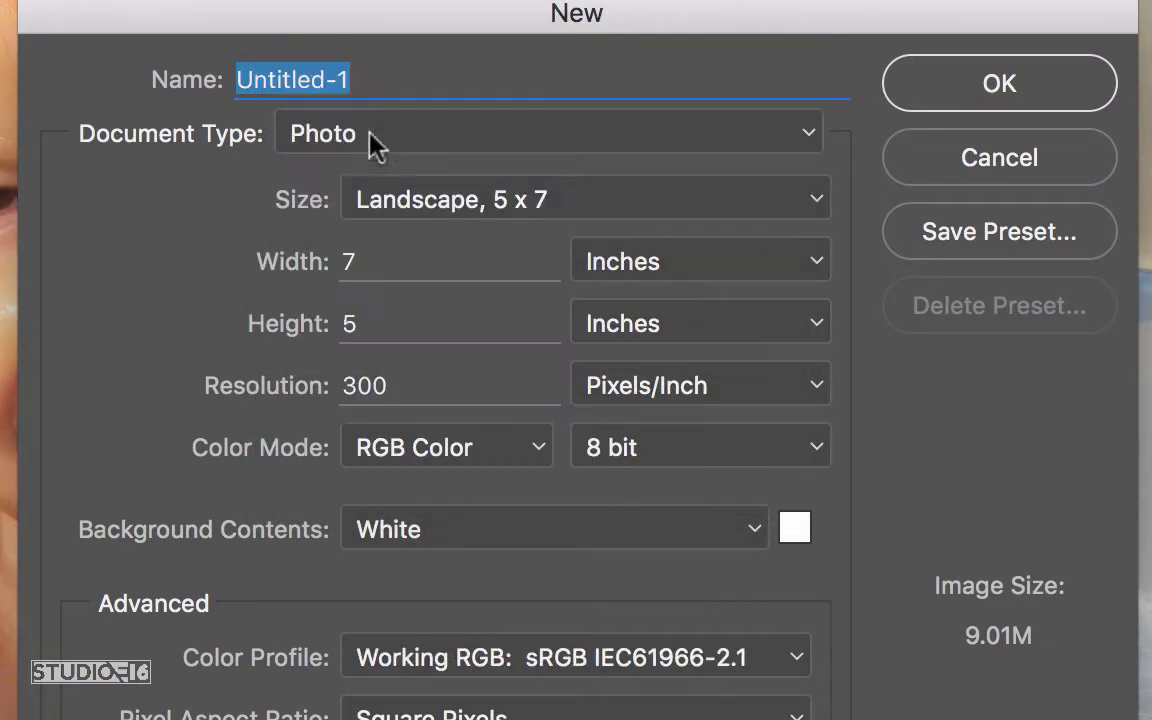
left_click(518, 205)
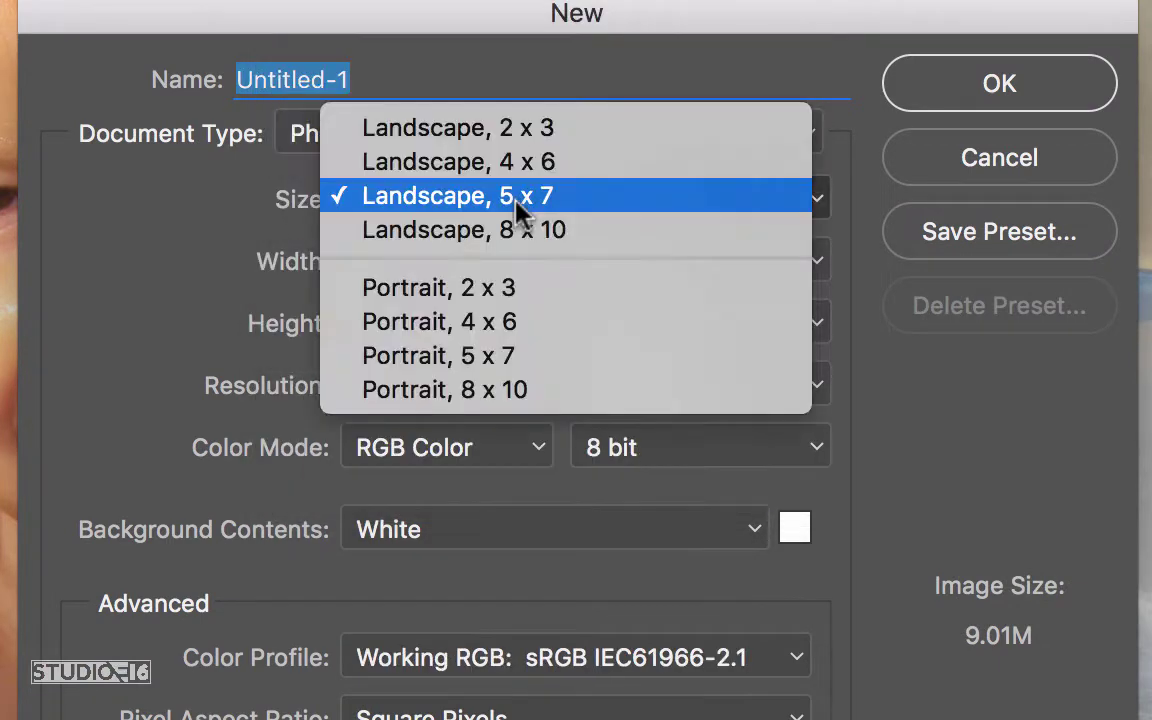
left_click(574, 202)
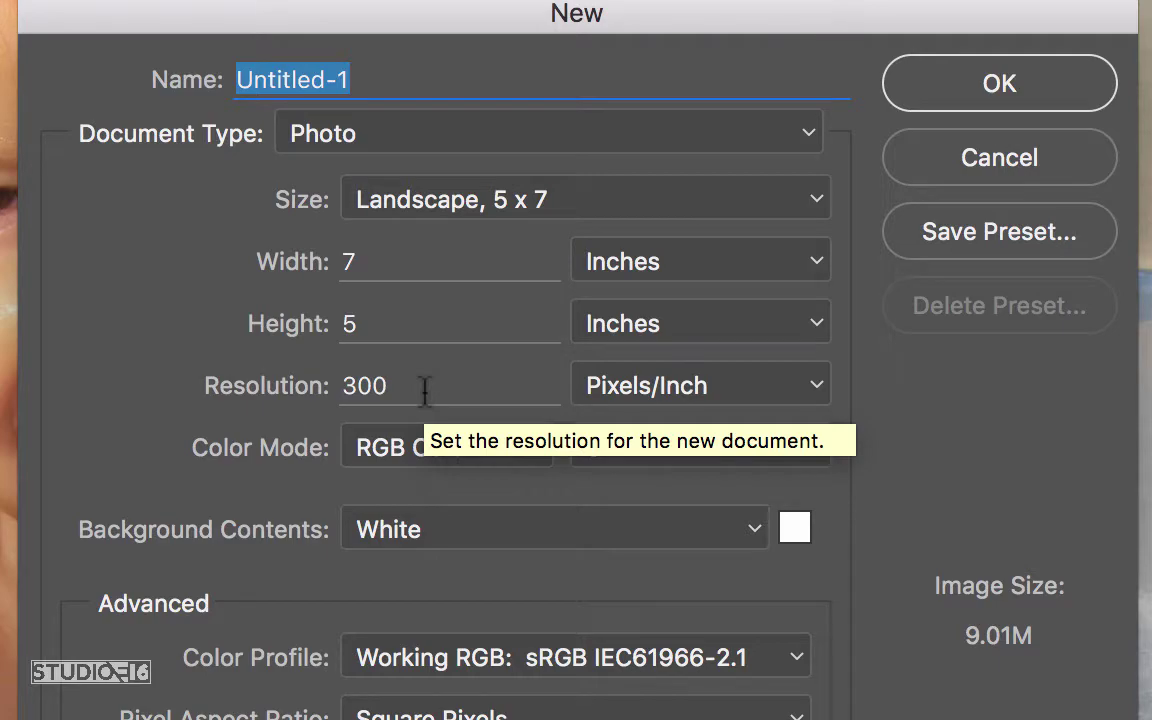
left_click(1000, 85)
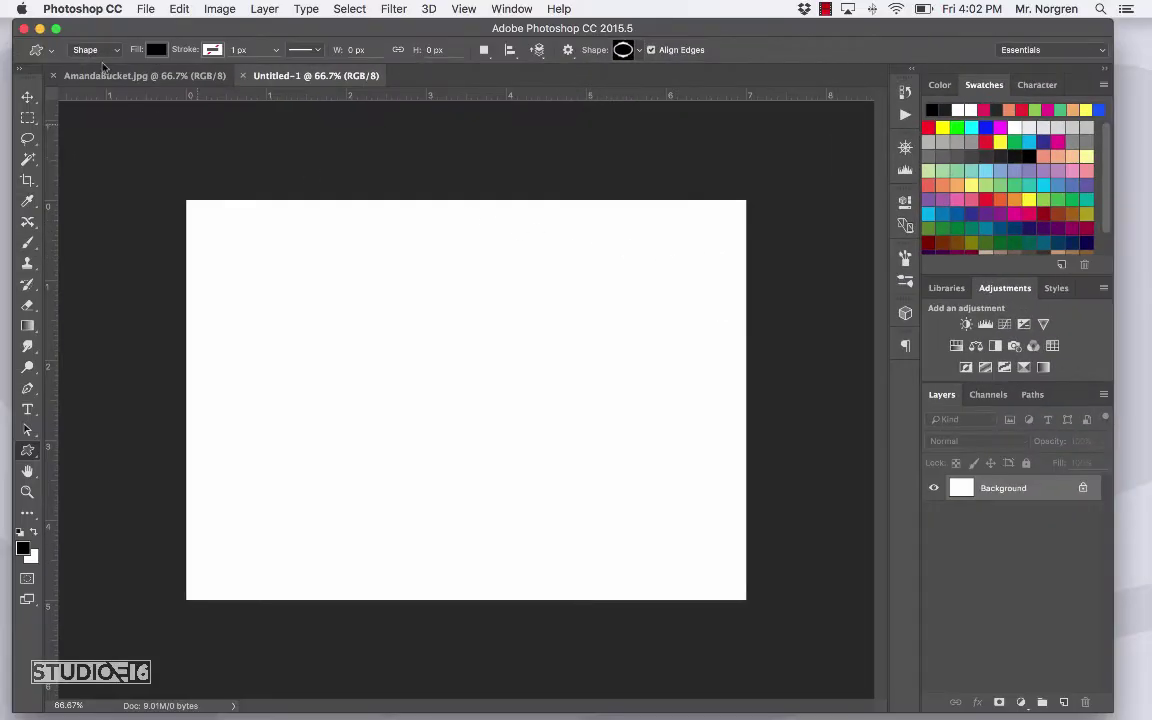
- Resize the AmandaBucket.jpg photo to a width of 7 inches at a resolution of 300 pixels/inch
left_click(109, 76)
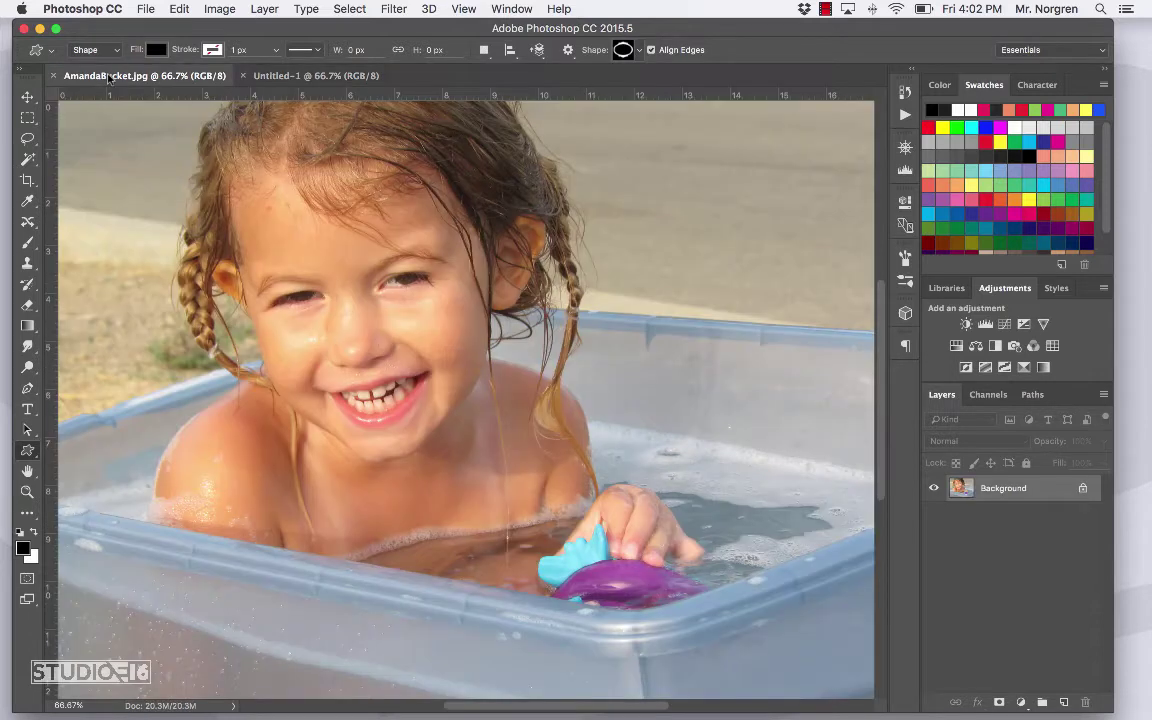
left_click(220, 9)
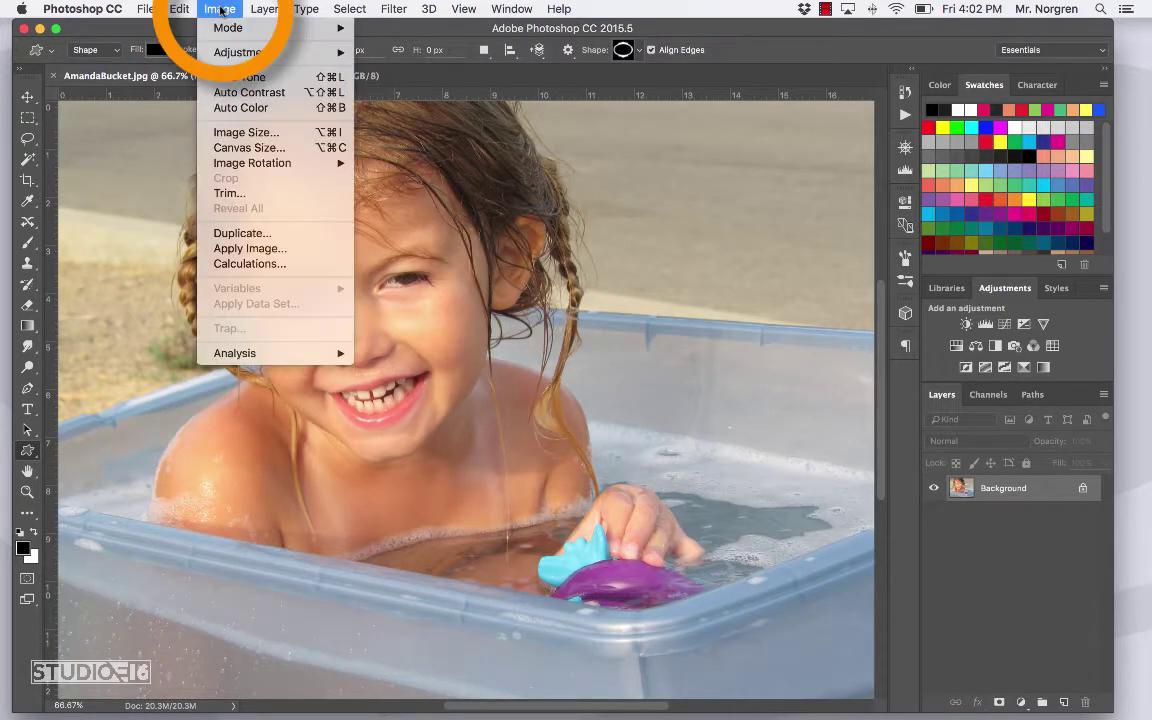
left_click(247, 132)
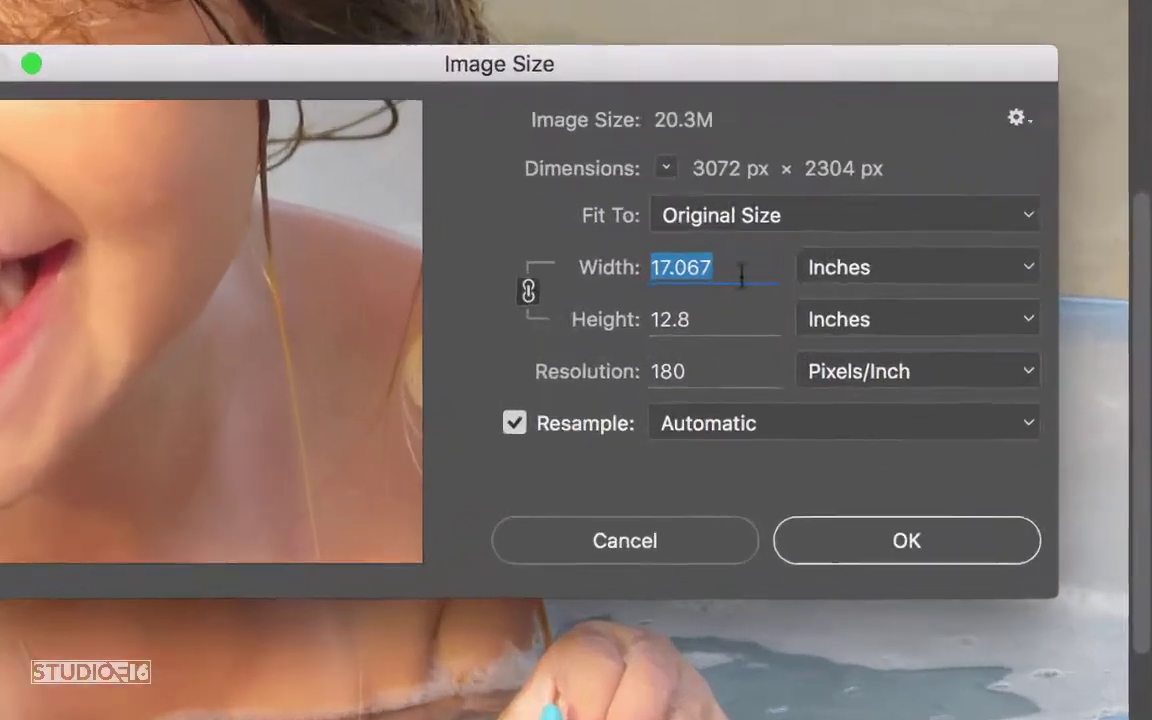
type("7")
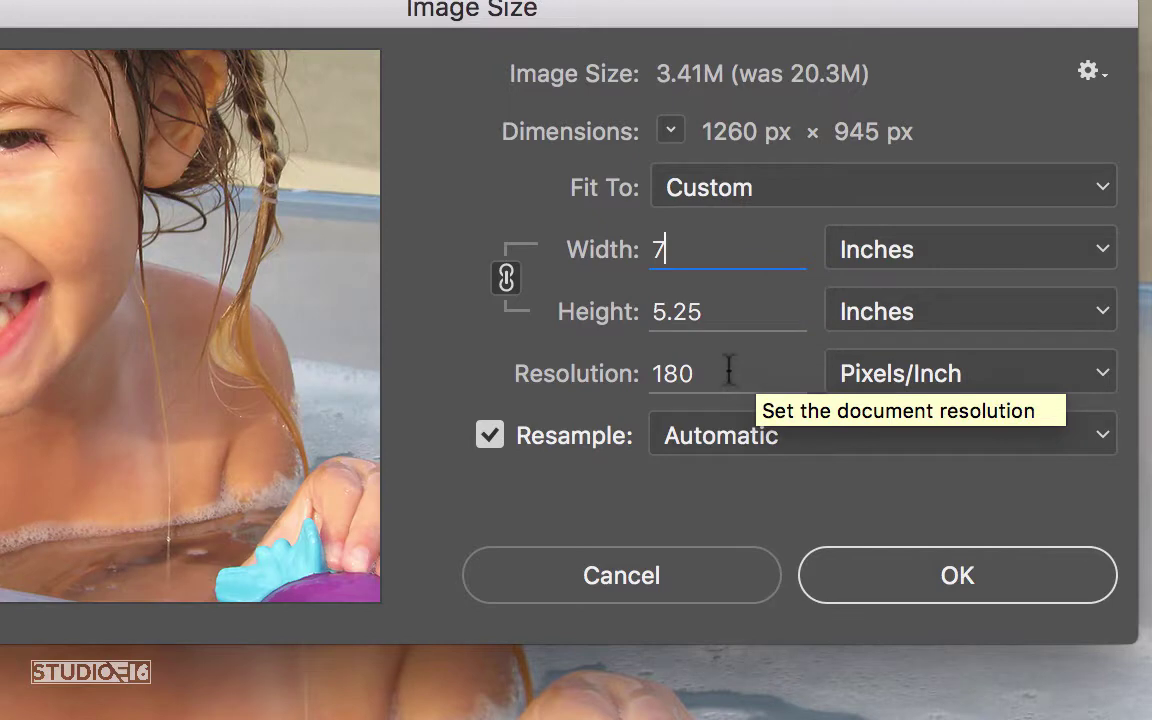
left_click(563, 373)
type("300")
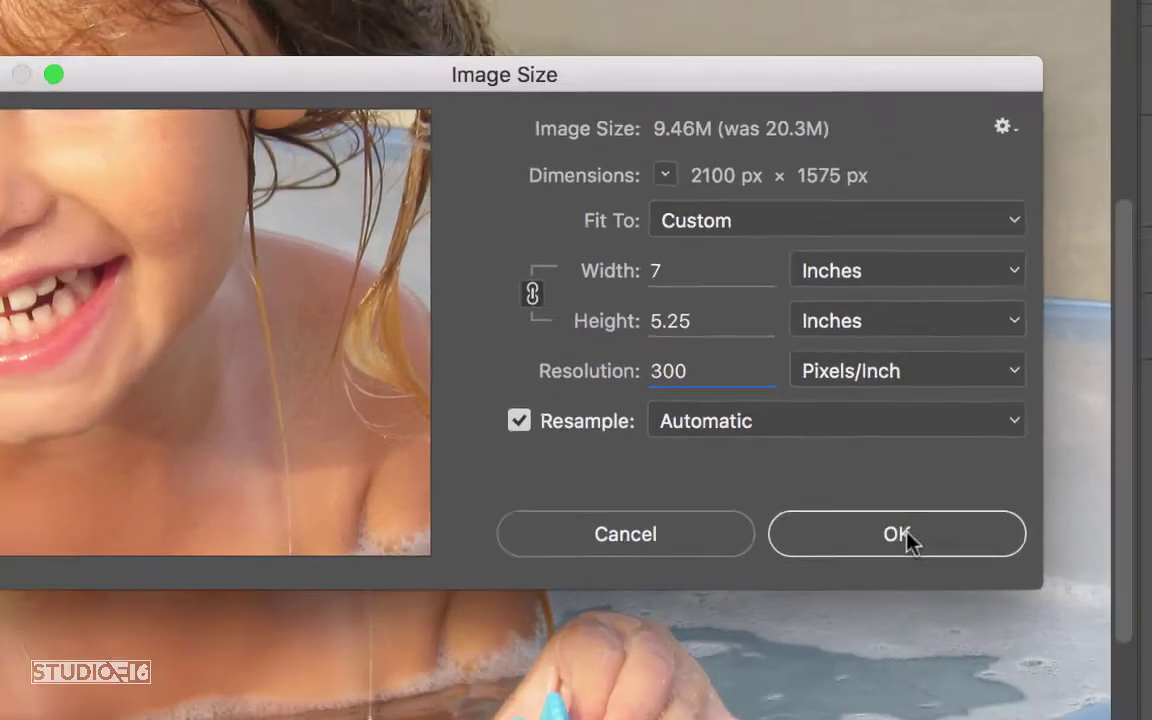
left_click(960, 578)
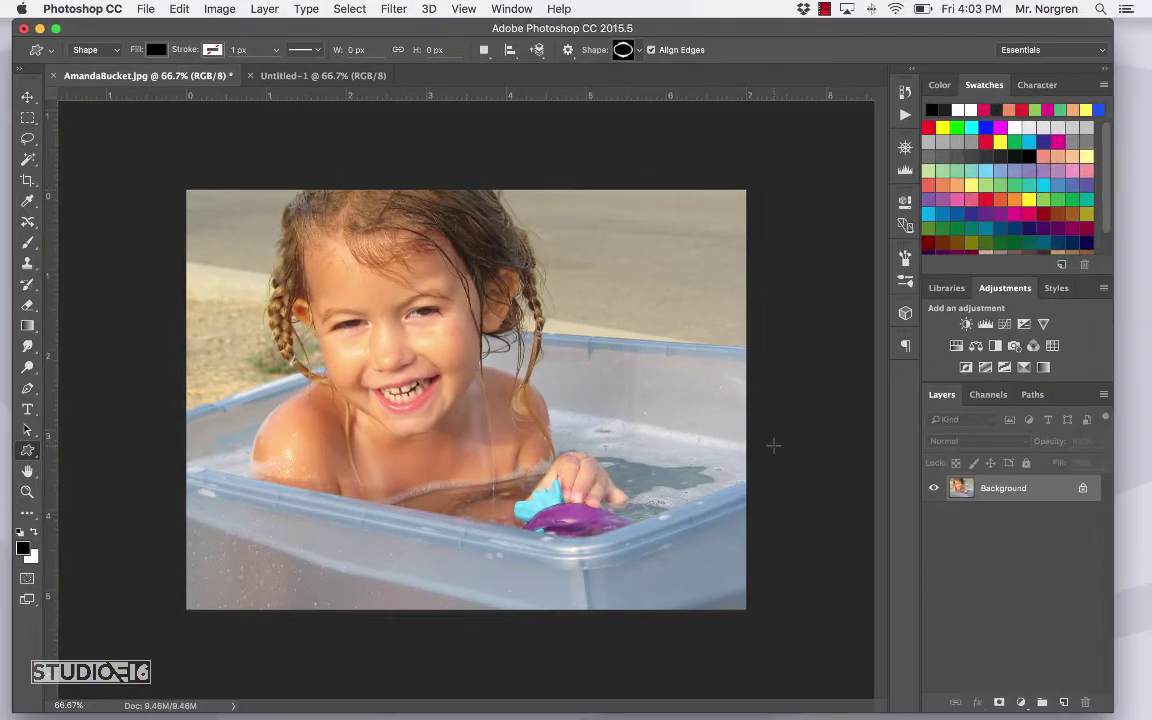
- Switch to the blank Untitled-1 document and activate the Custom Shape Tool
left_click(322, 76)
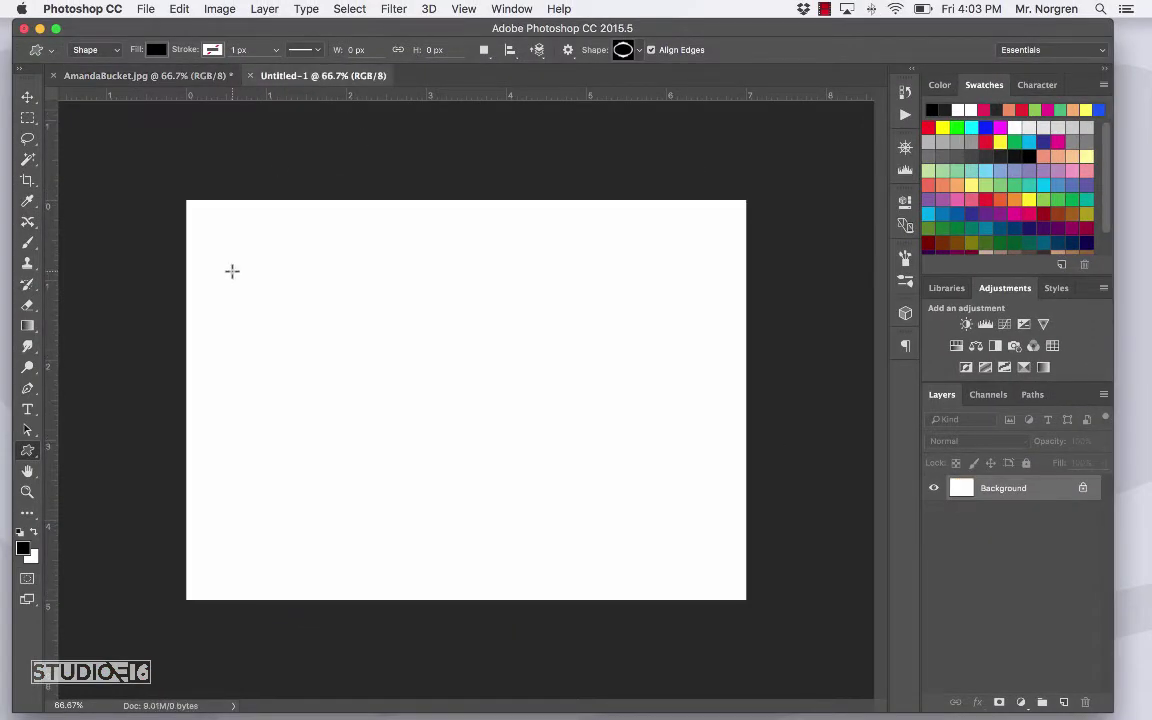
left_click(28, 451)
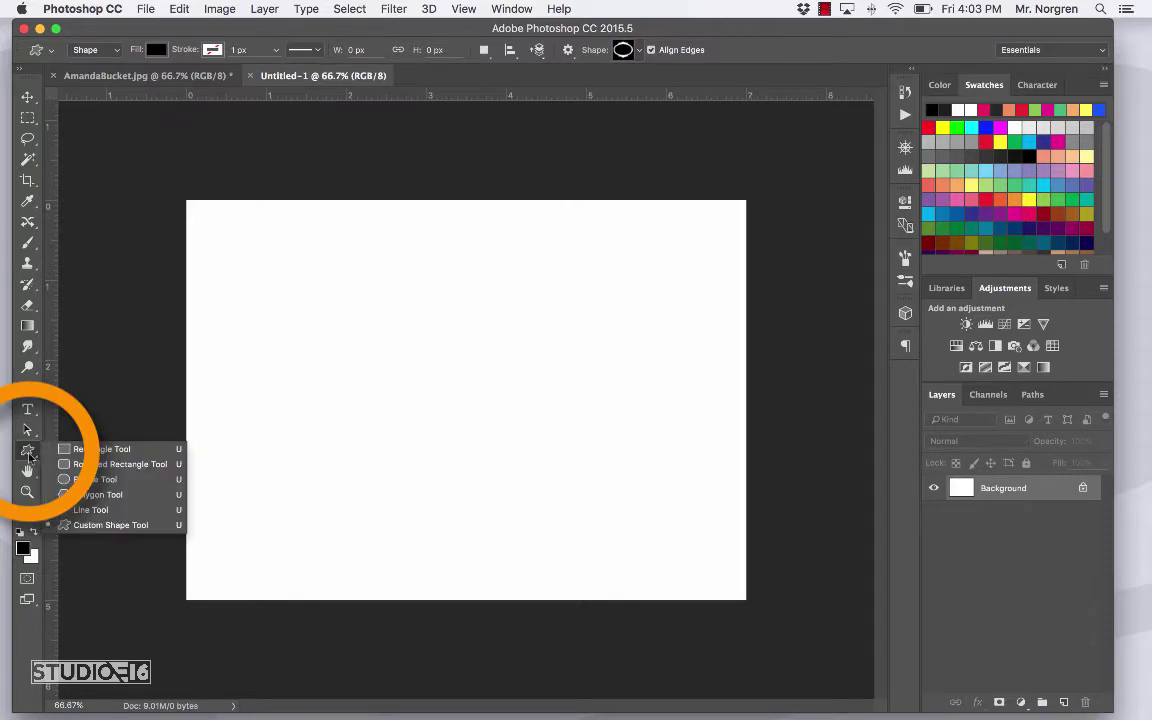
left_click(119, 451)
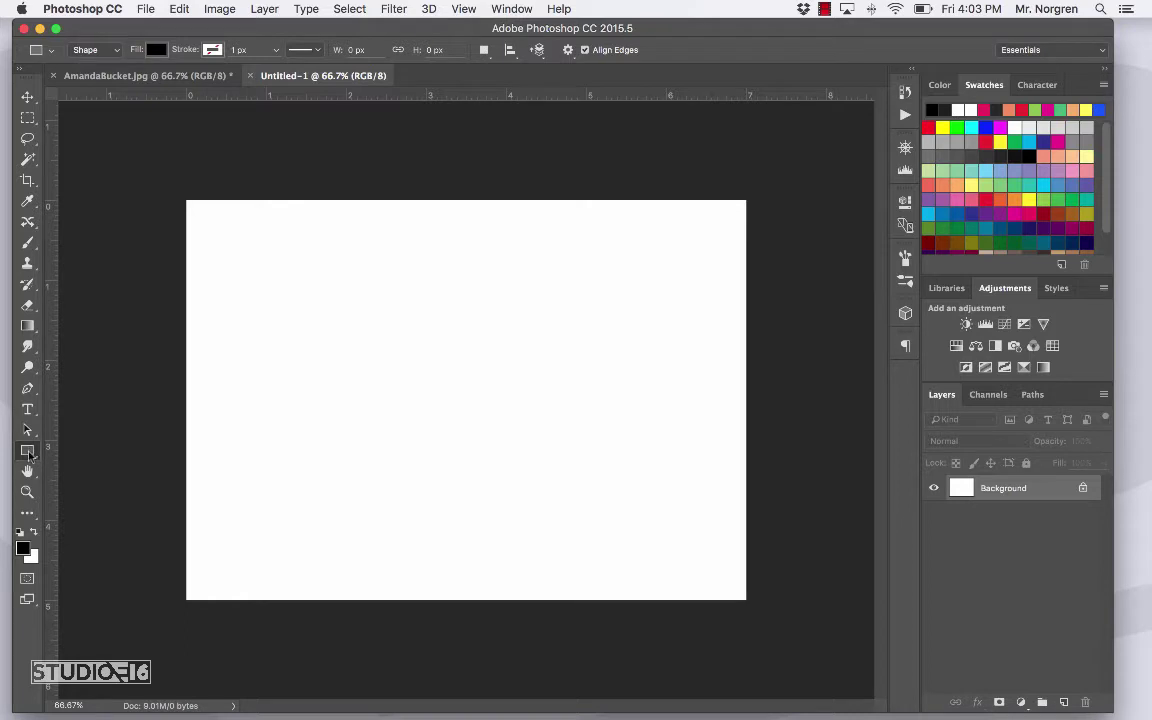
left_click(28, 449)
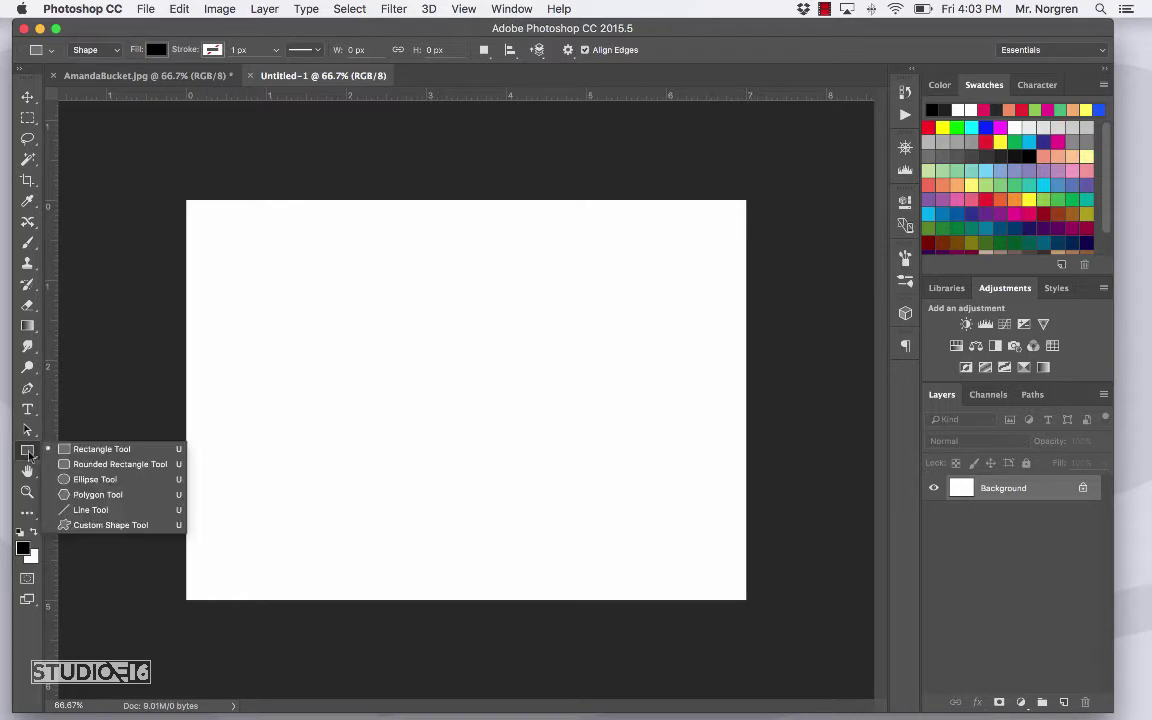
left_click(97, 525)
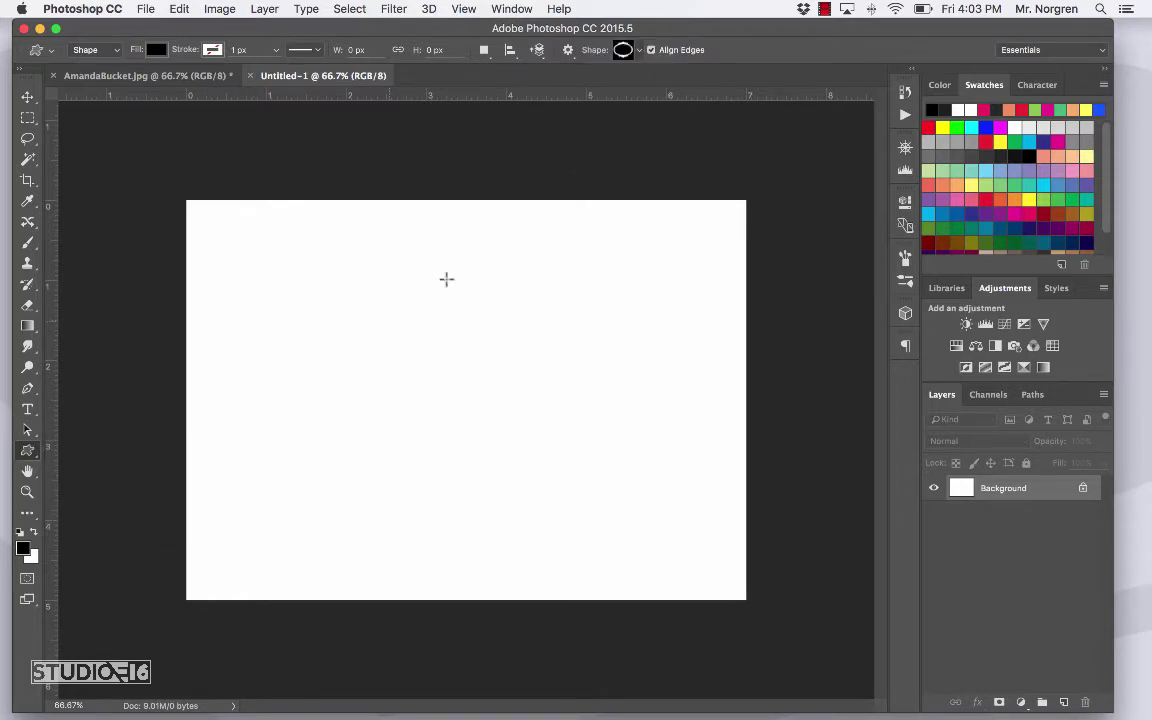
left_click(641, 57)
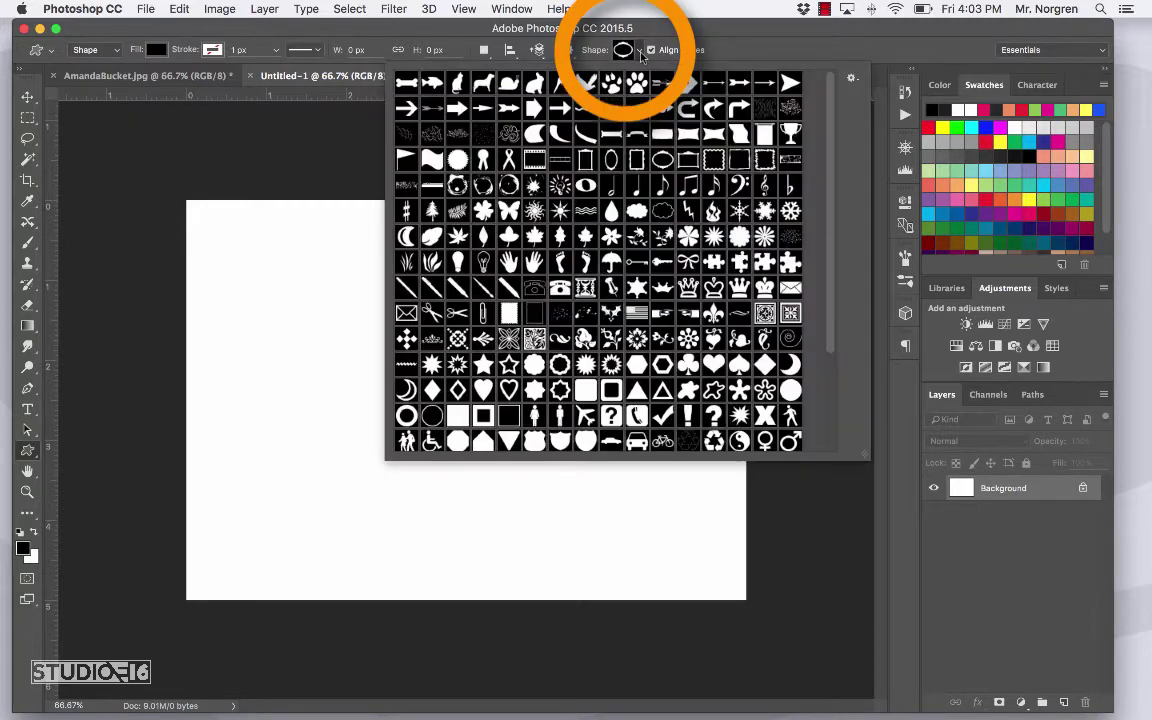
left_click(855, 82)
left_click(932, 398)
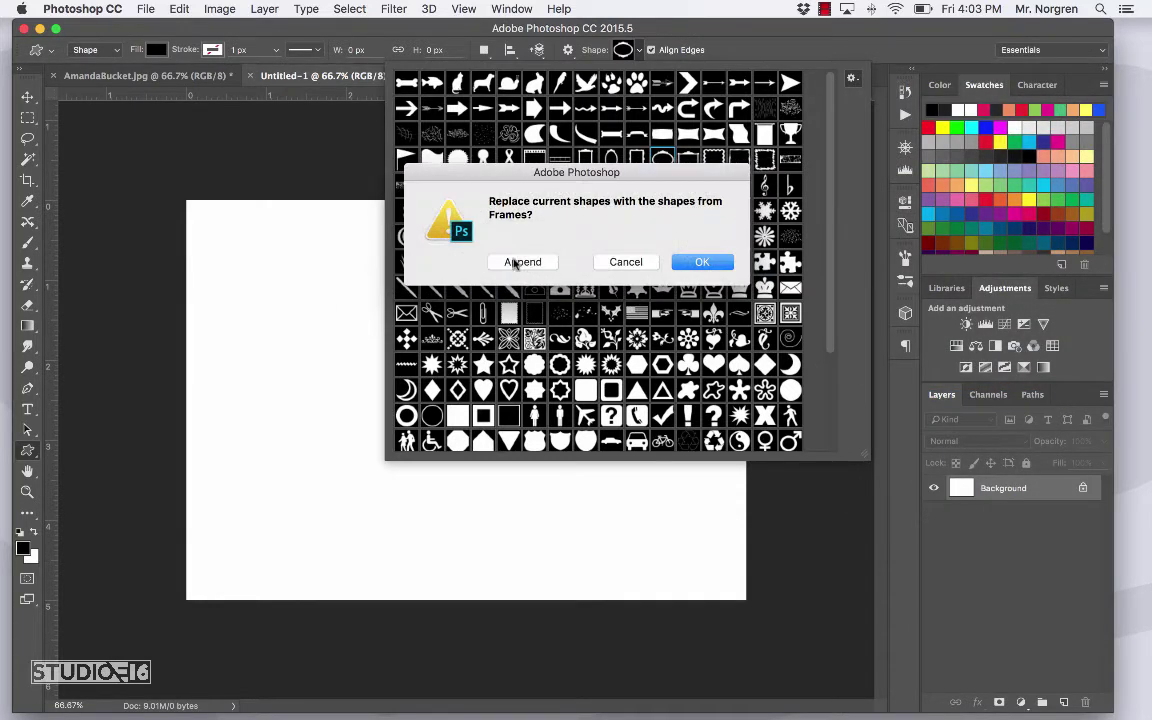
left_click(625, 262)
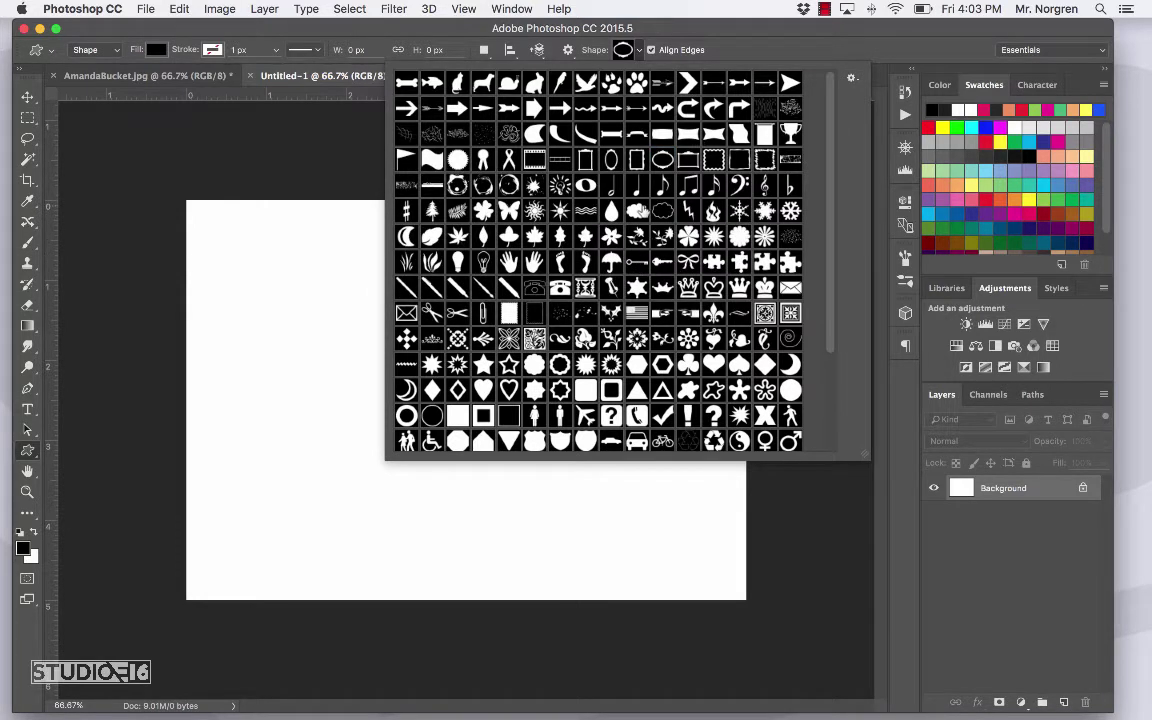
key("Escape")
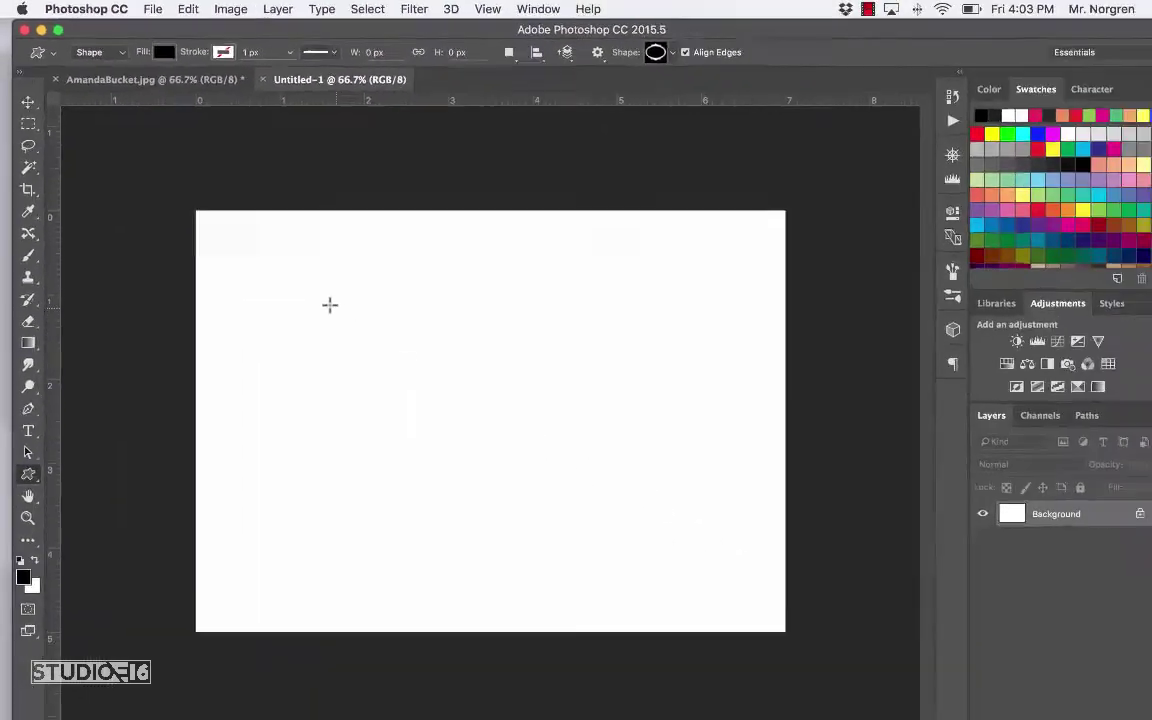
- Draw the ornate oval frame shape across the middle of the blank canvas, about 1550 by 1103 px
left_click_drag(262, 256, 675, 549)
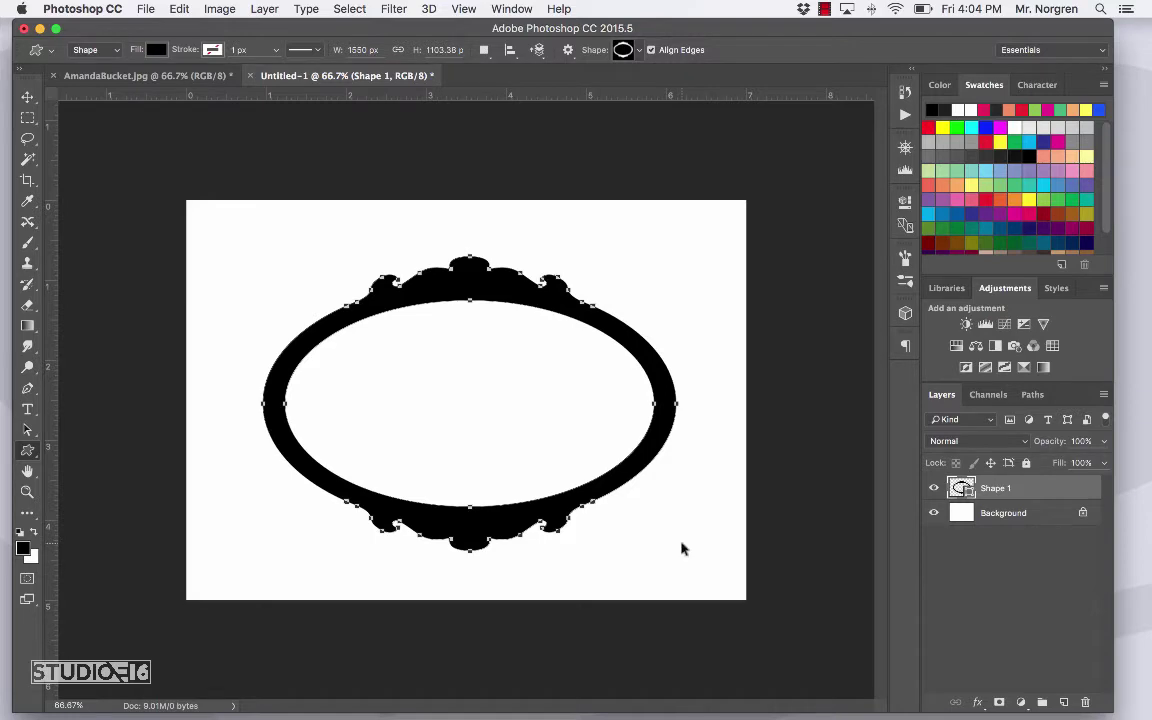
- Save the frame document in Photoshop format in the video lessons folder under Documents, named with the surname followed by VL11
key("super+s")
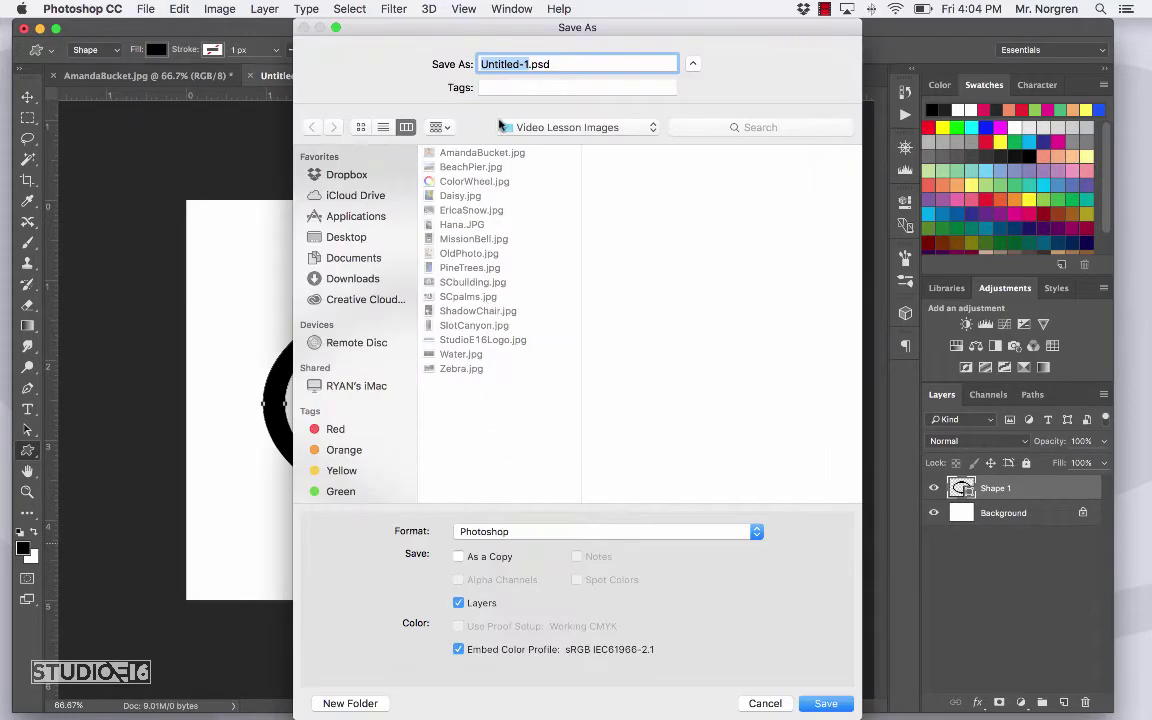
left_click(354, 258)
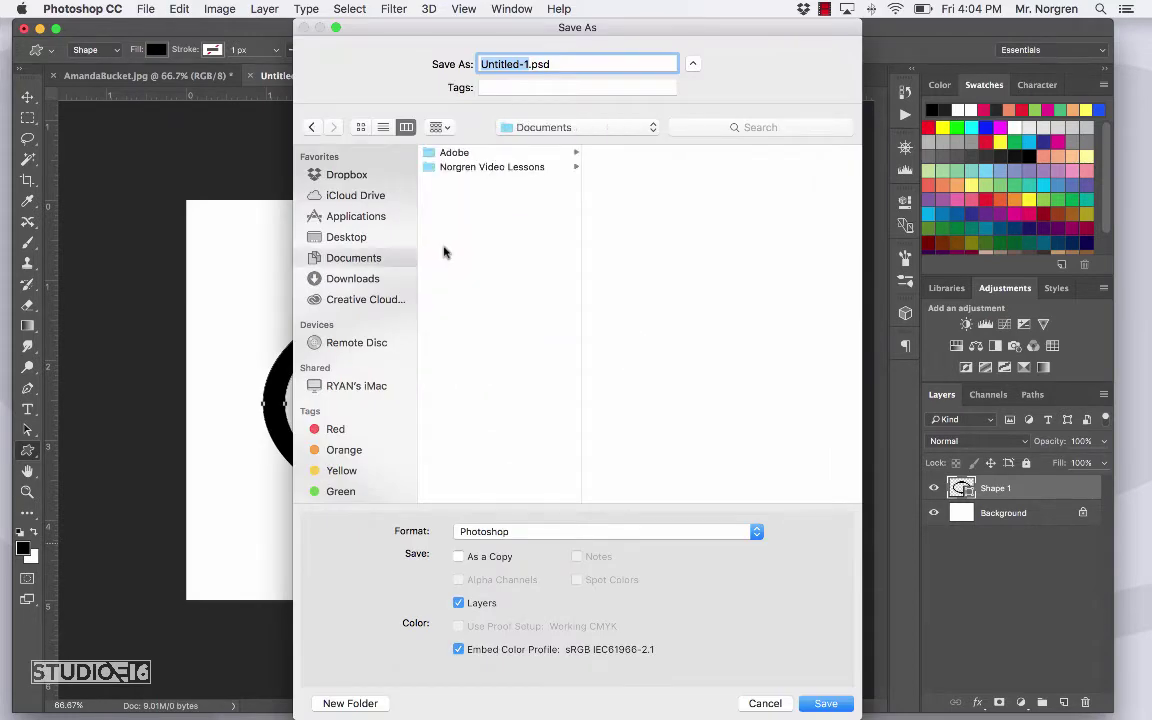
left_click(493, 167)
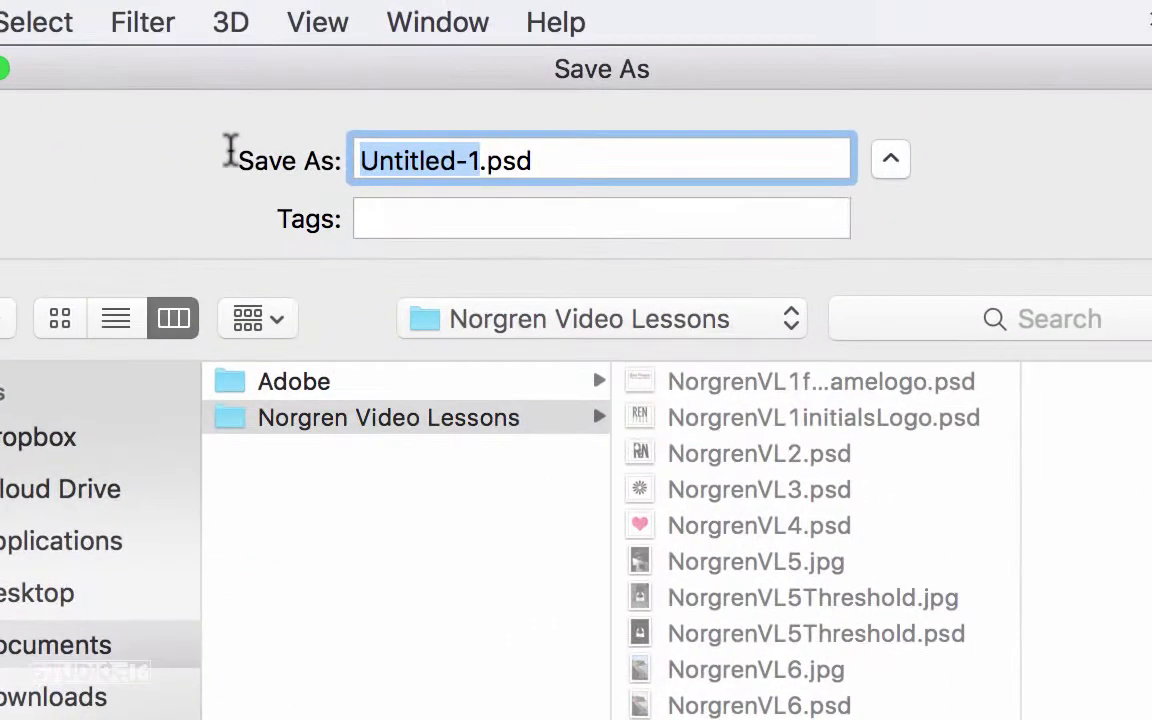
type("Norgr")
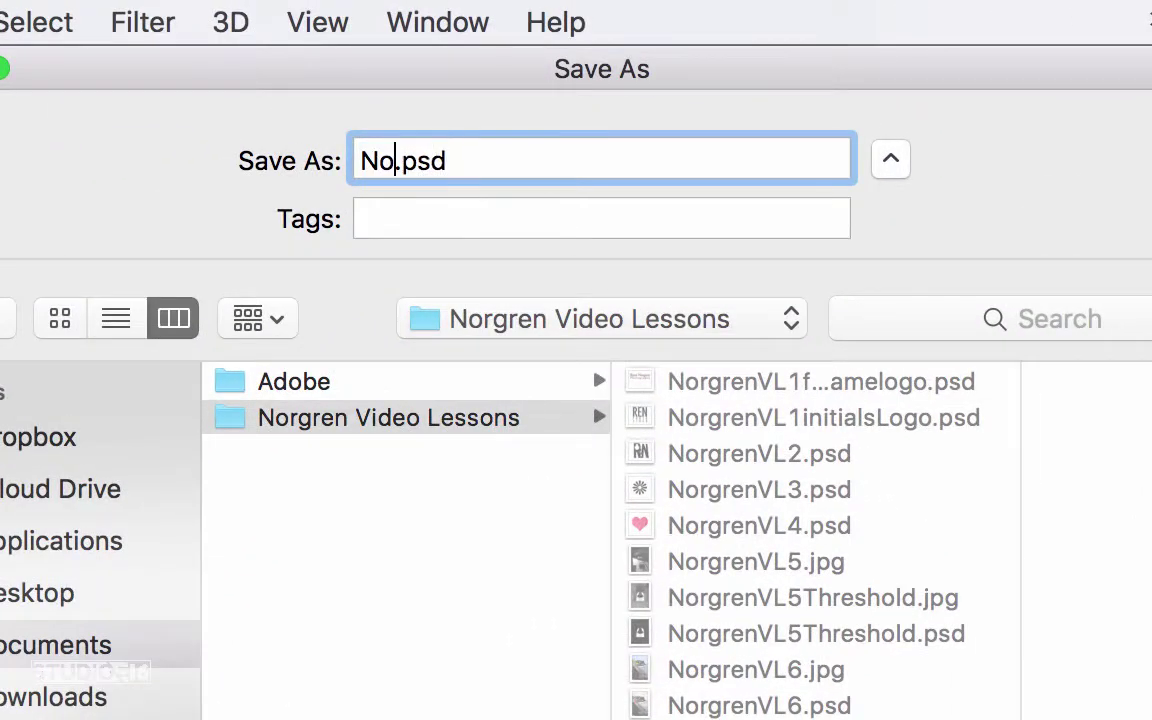
type("en")
type("Vl")
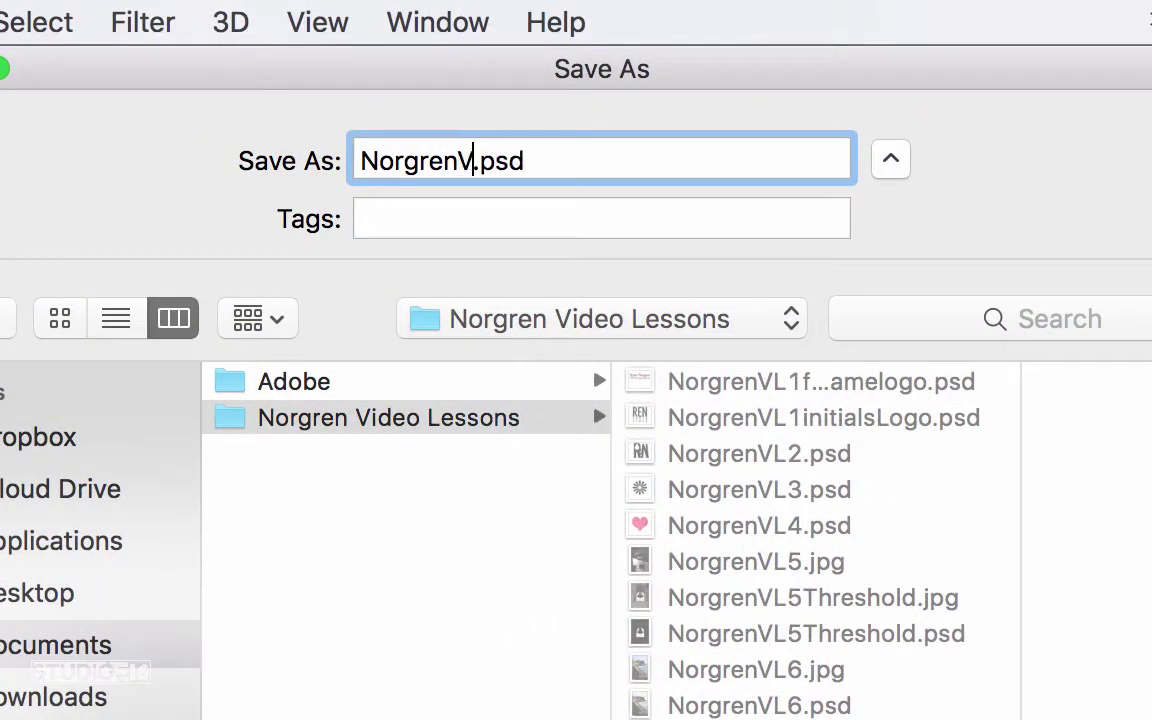
key("BackSpace")
type("L11")
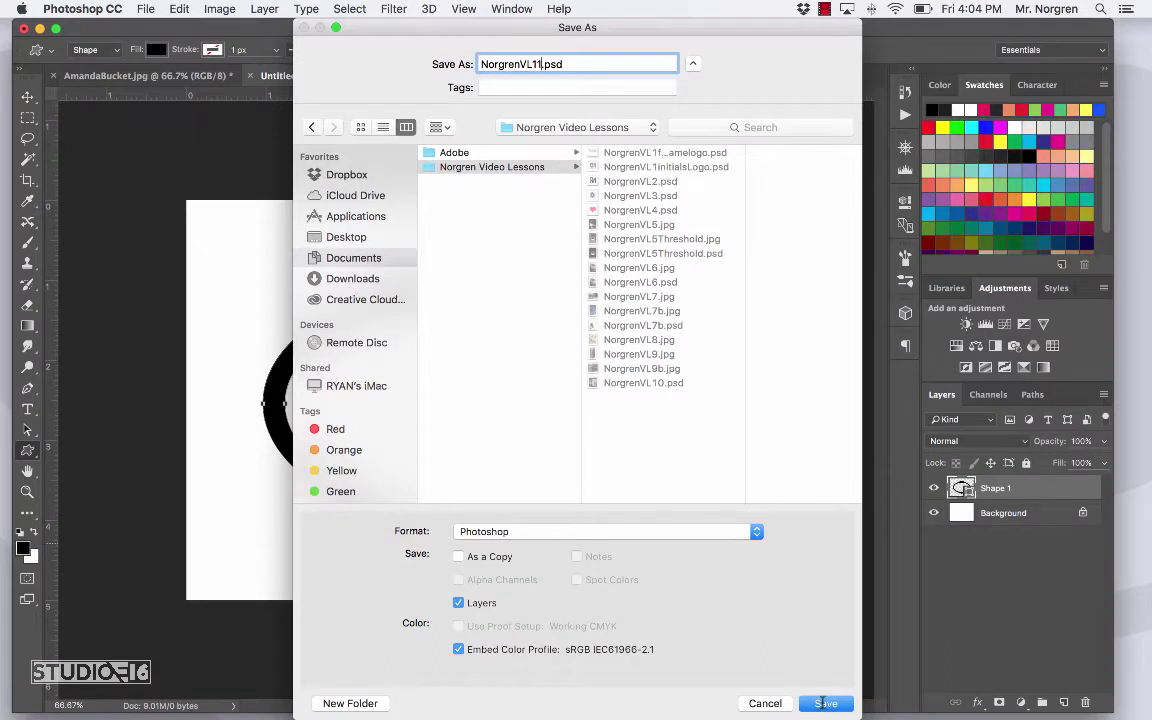
left_click(824, 703)
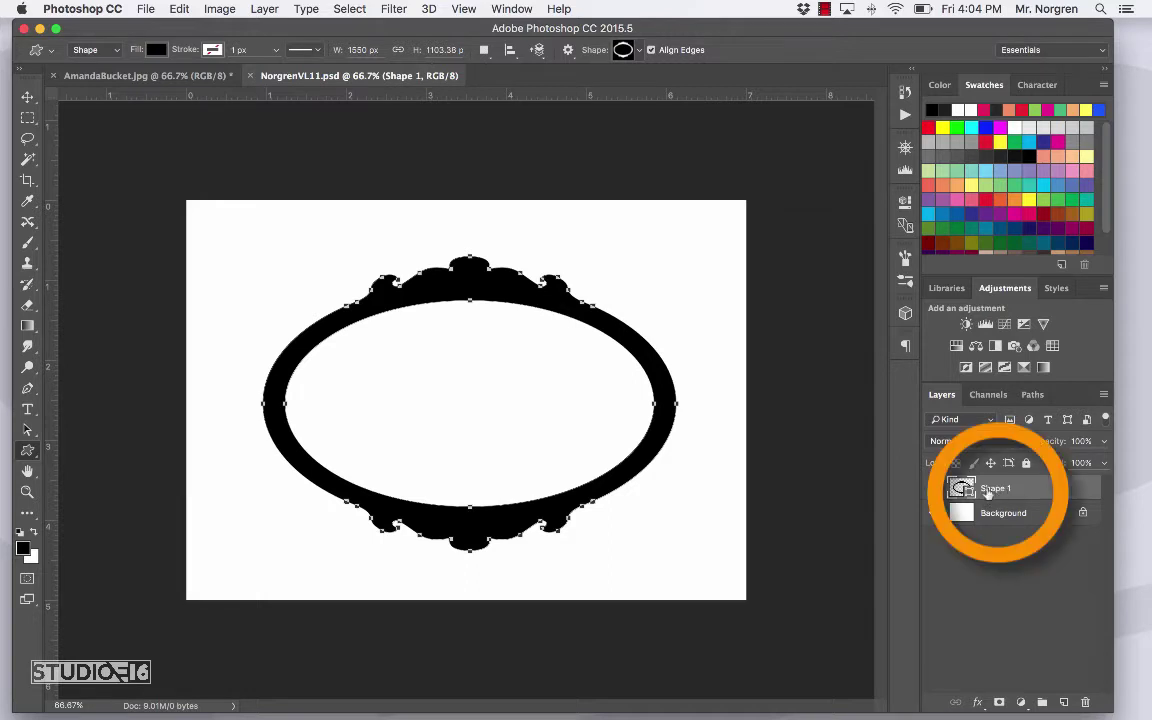
- Rasterize the frame's Shape 1 layer and select the white area inside the oval with the Magic Wand Tool
right_click(988, 490)
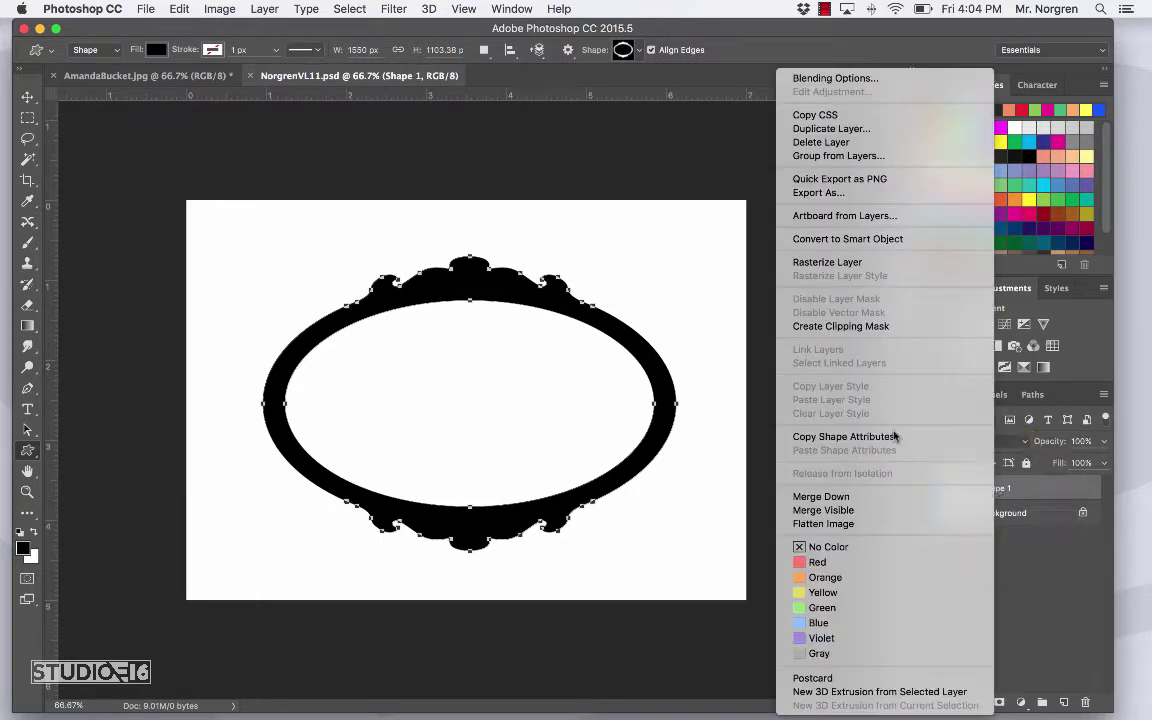
left_click(858, 262)
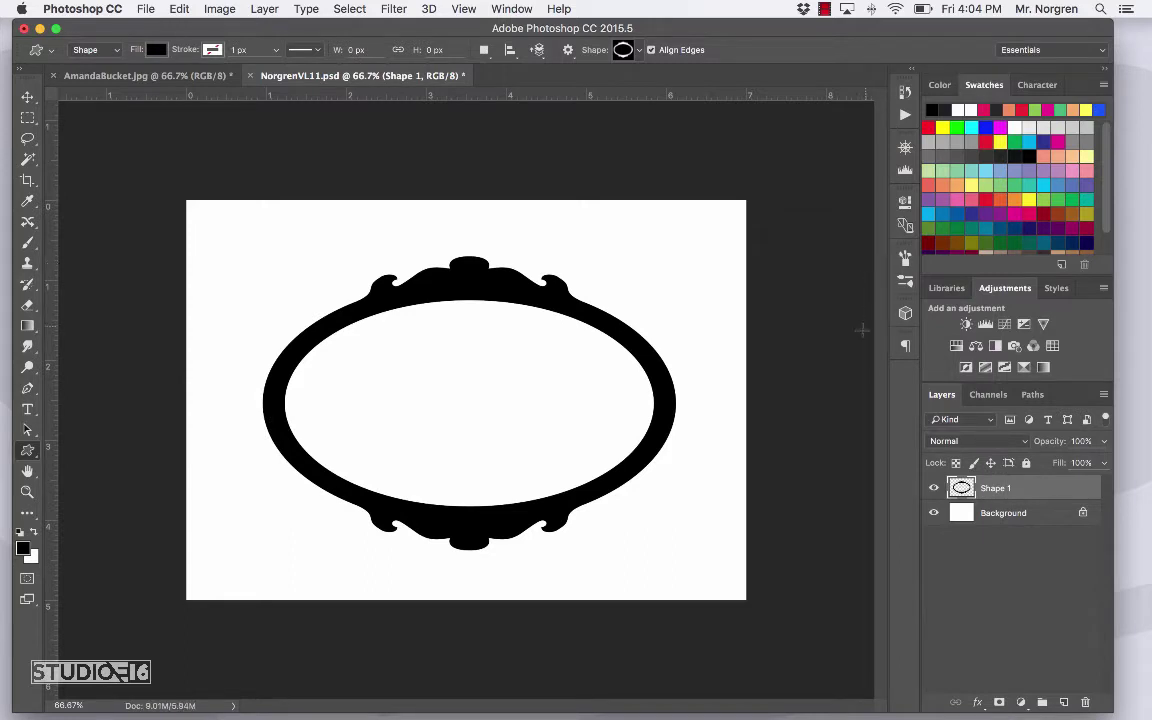
key("w")
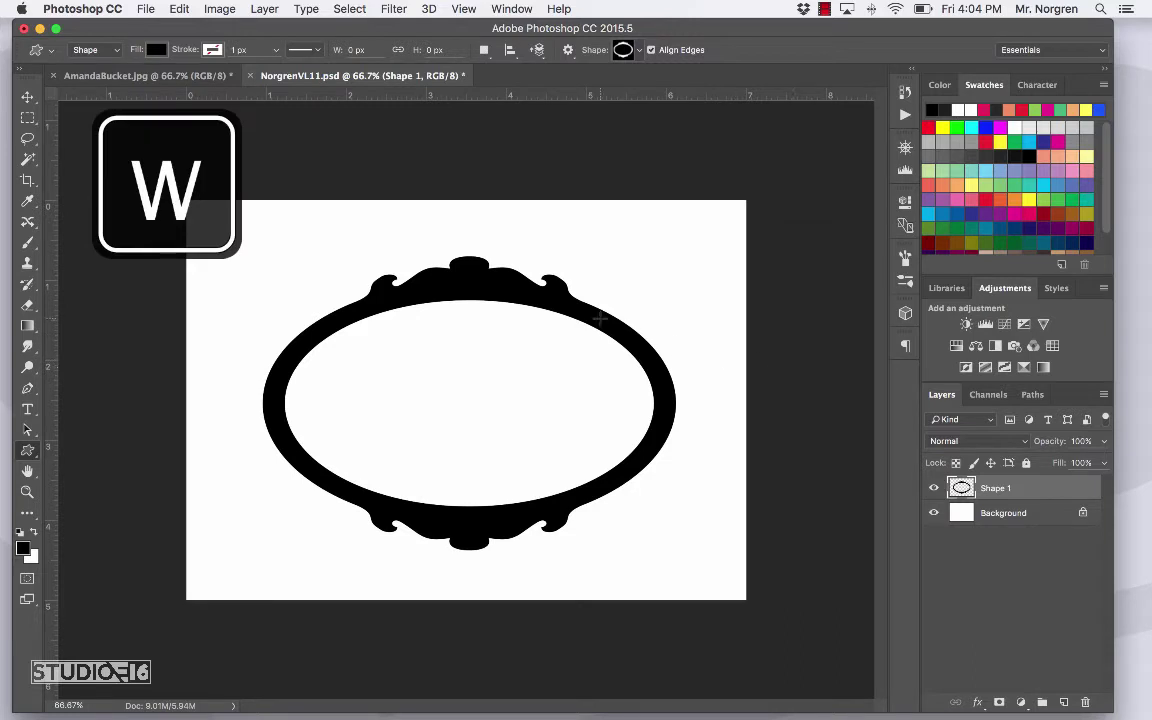
left_click(29, 161)
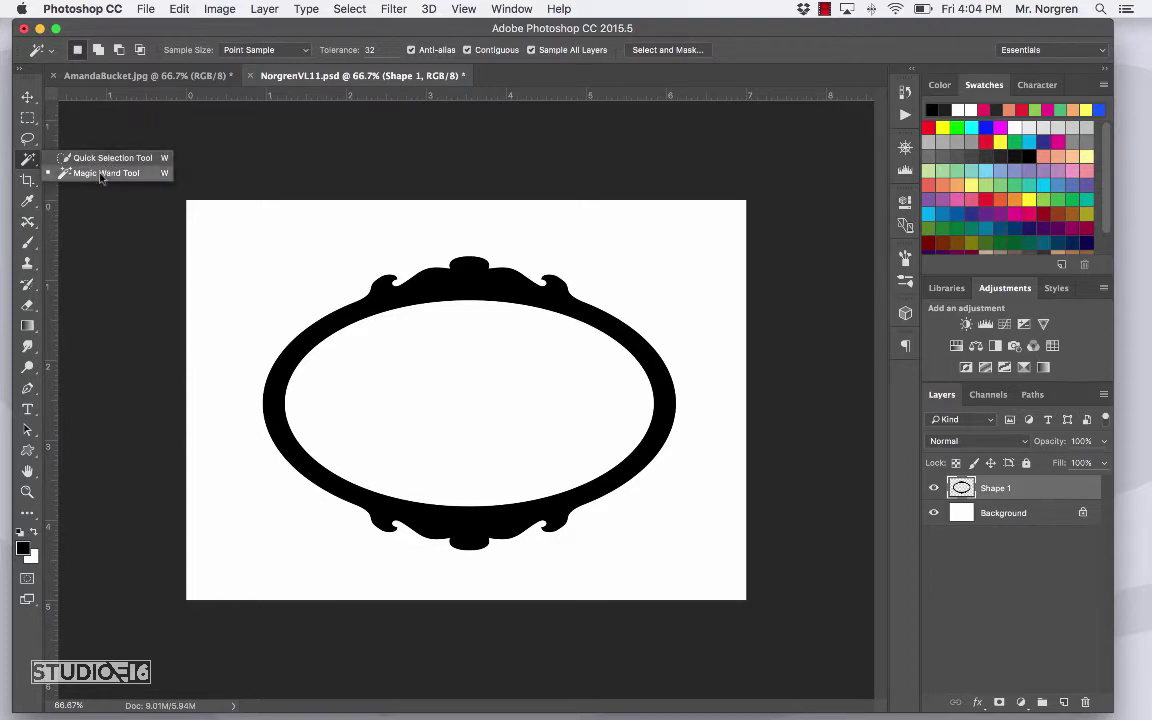
left_click(100, 174)
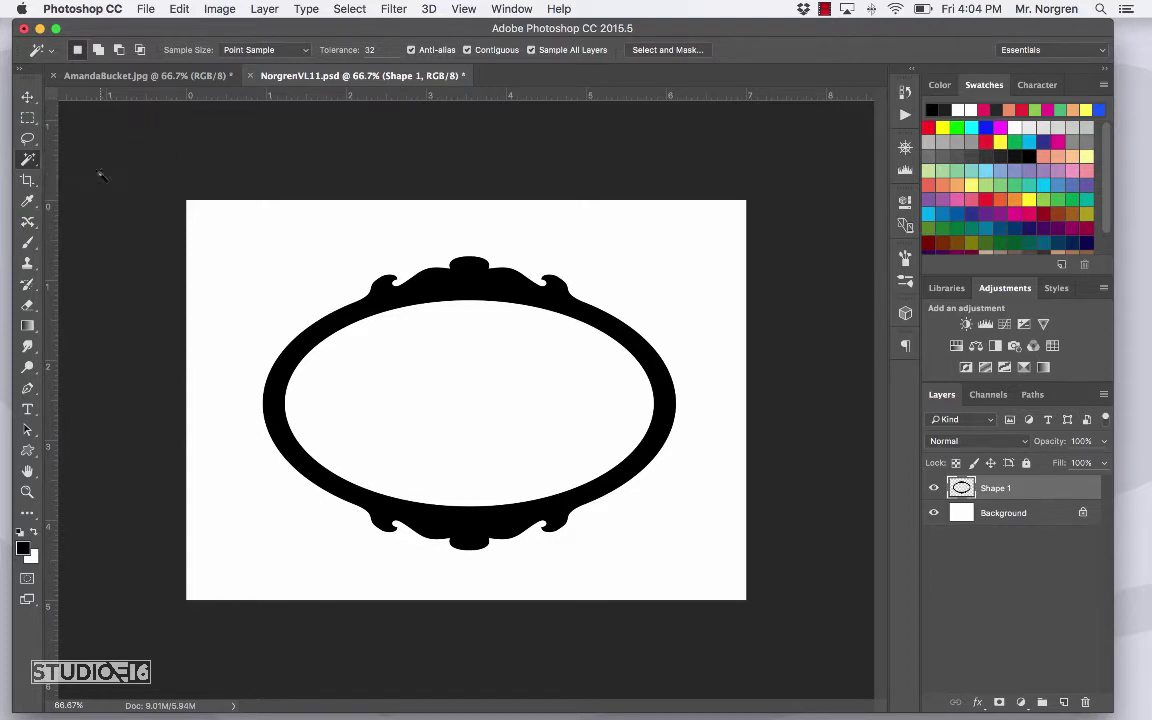
left_click(464, 394)
- Select the entire AmandaBucket.jpg photo and copy it
left_click(136, 80)
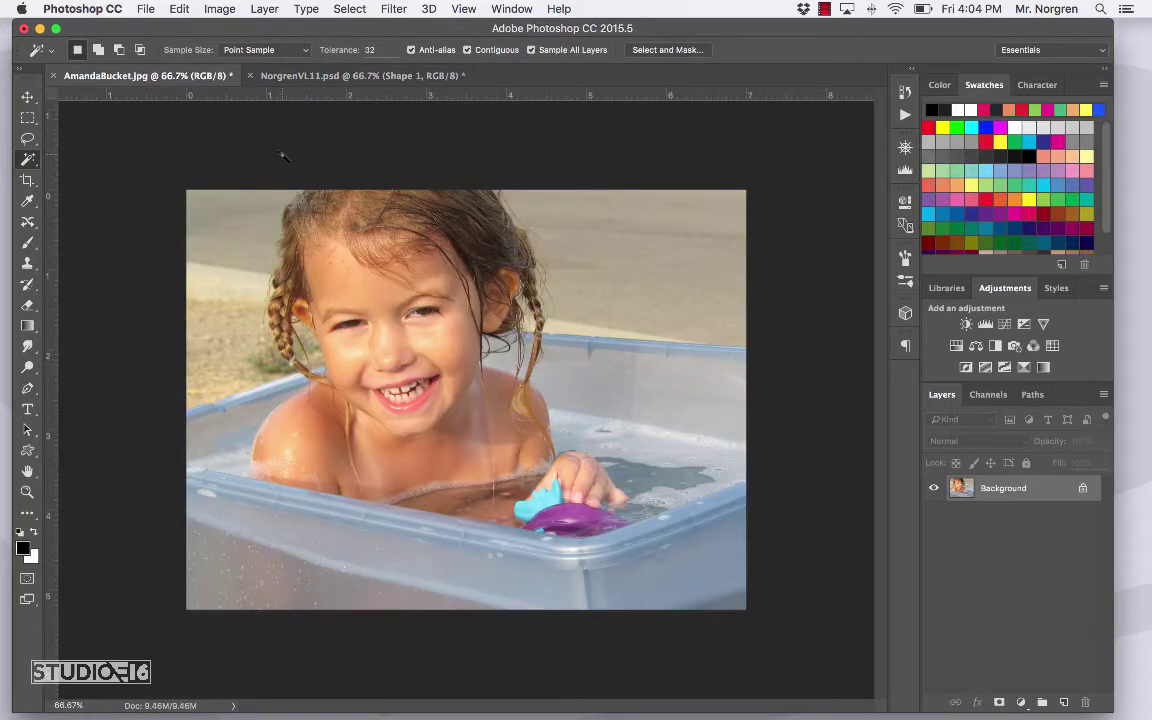
key("super+a")
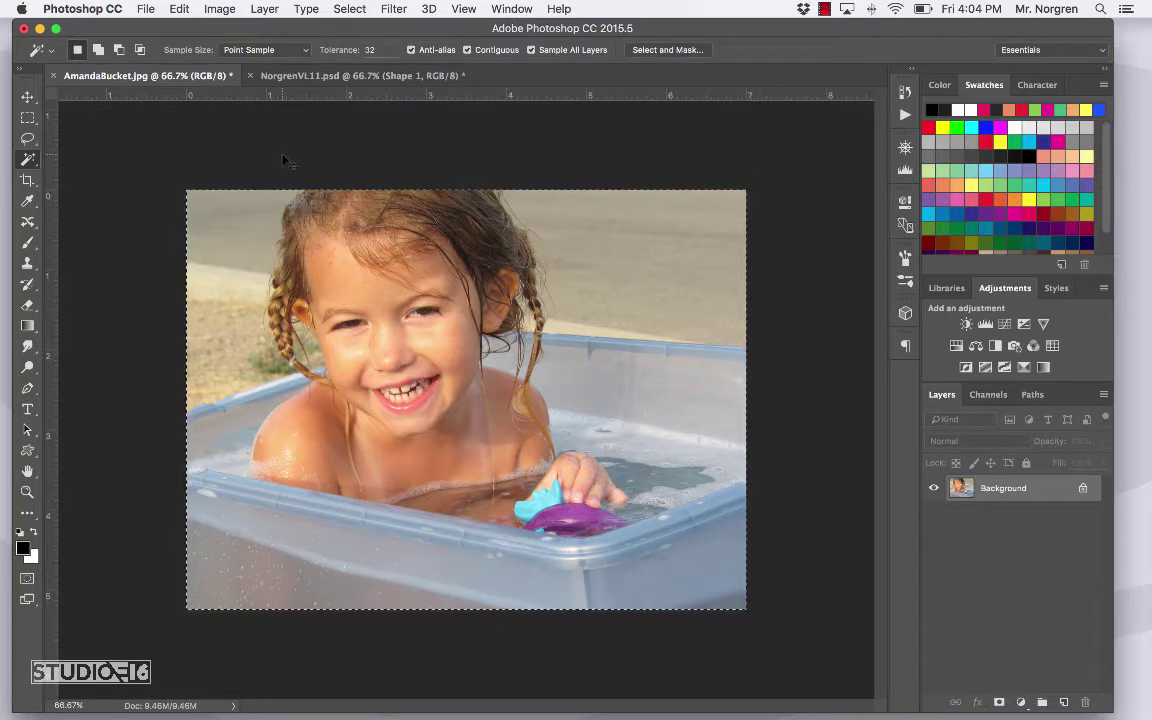
key("super+c")
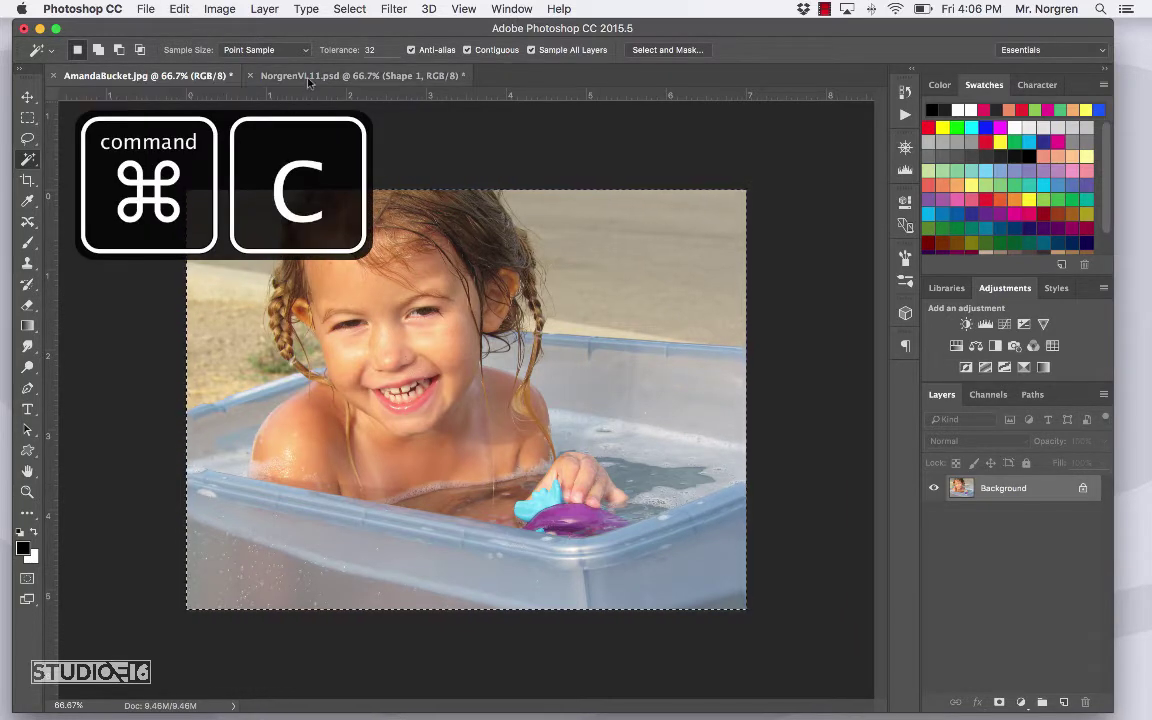
- Paste the copied photo into the oval selection of the frame document using Paste Into
left_click(308, 77)
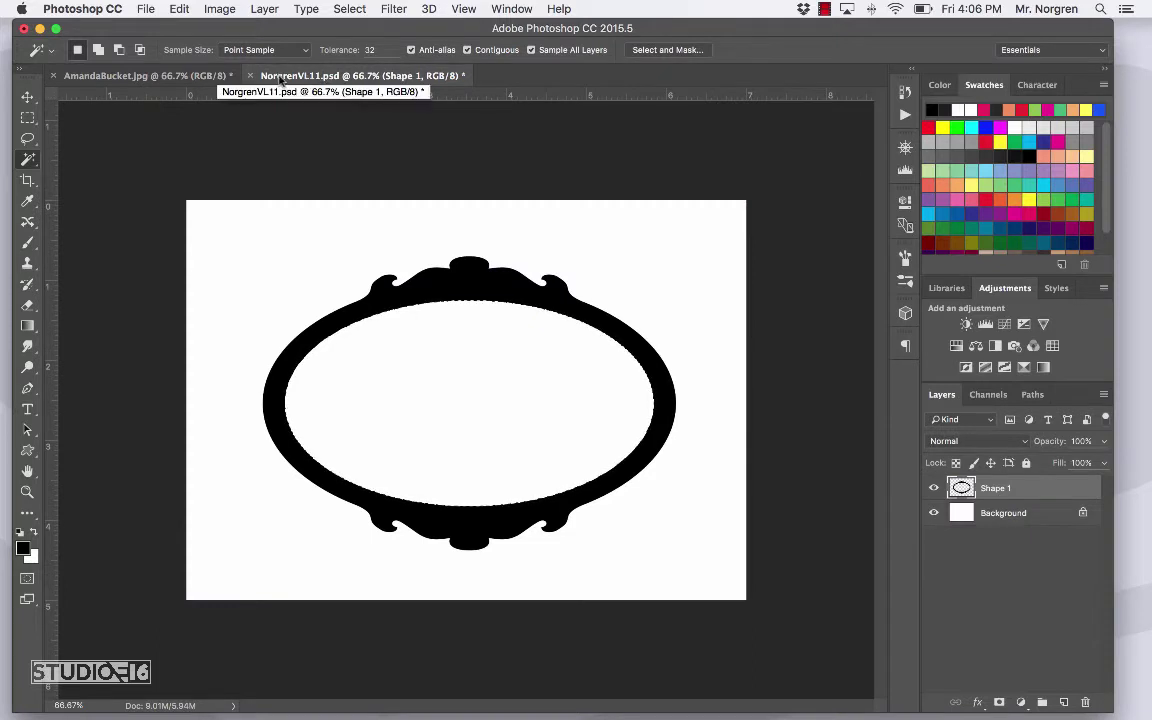
left_click(179, 9)
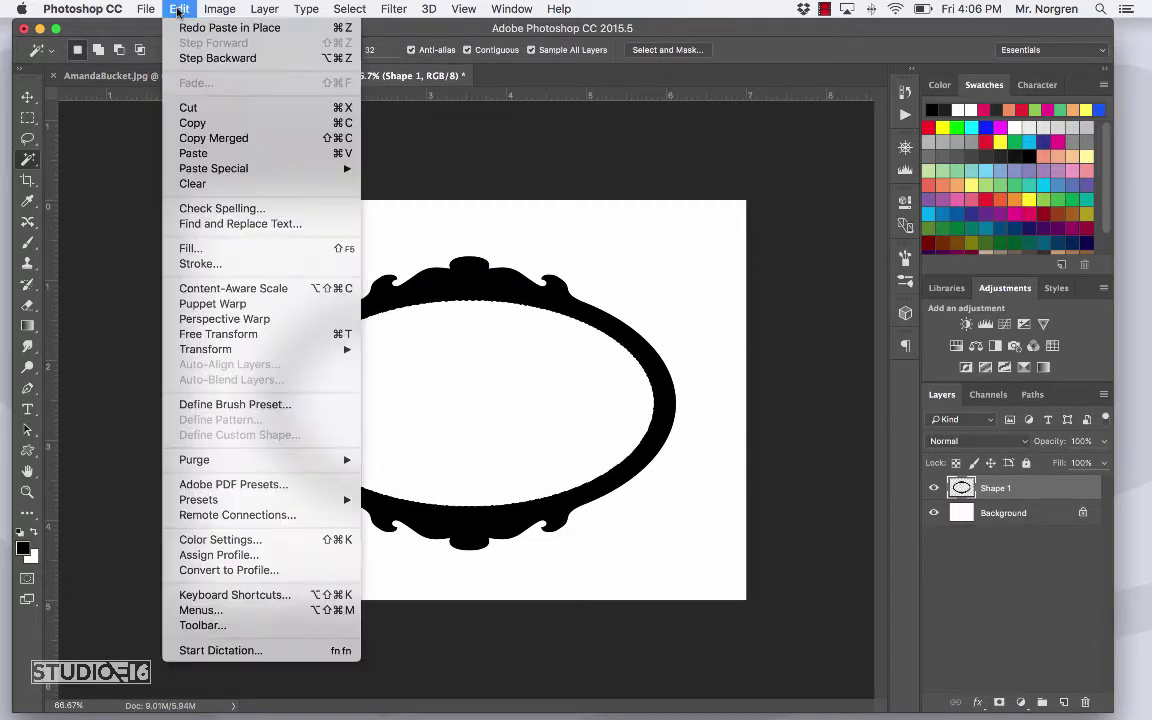
mouse_move(227, 170)
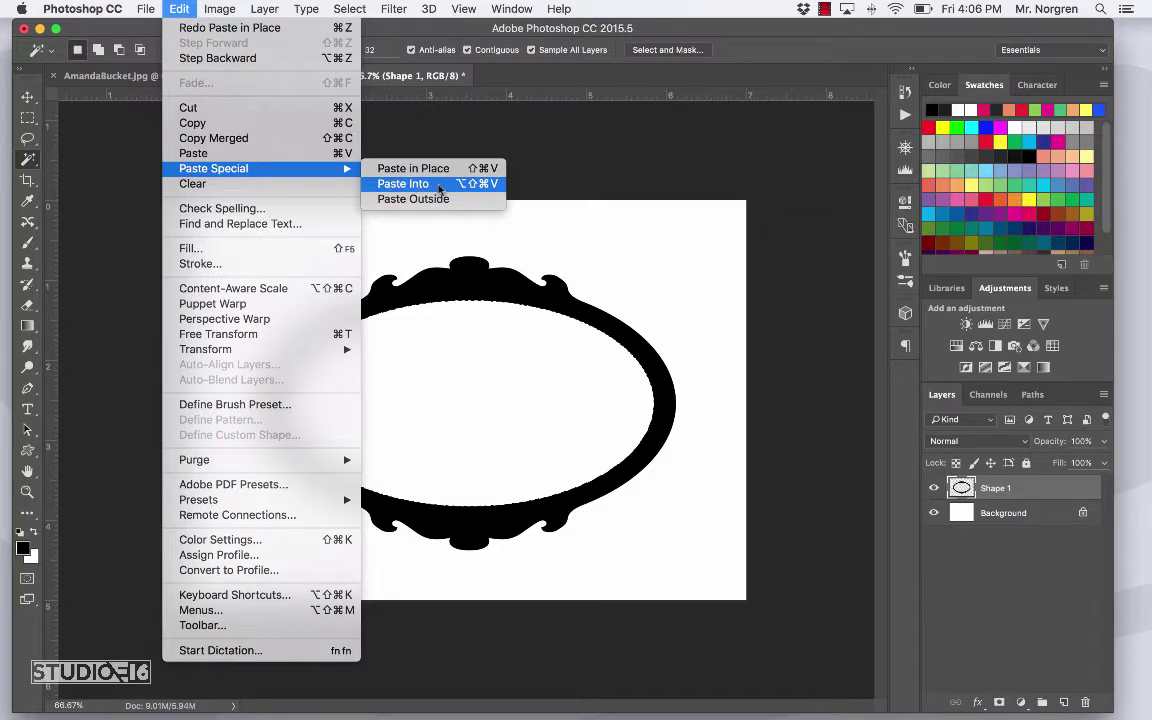
left_click(430, 187)
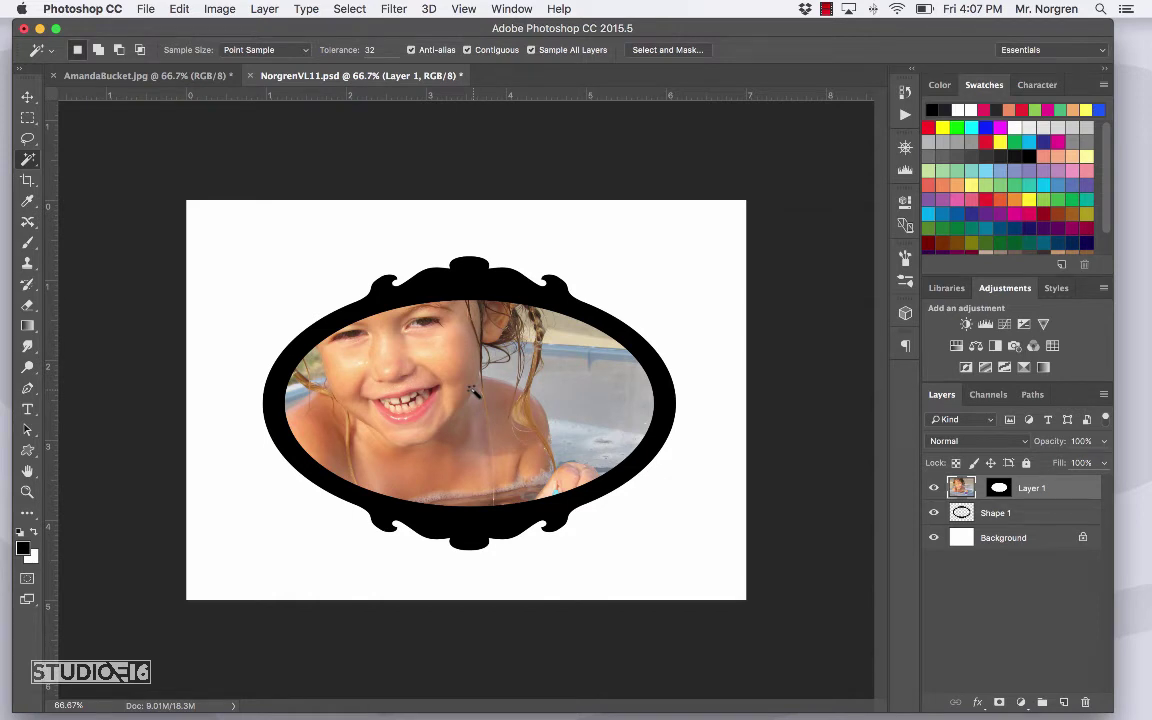
- Move the pasted photo about 0.51 in right and 0.41 in down so the girl's face sits inside the oval frame
key("v")
left_click_drag(448, 396, 448, 430)
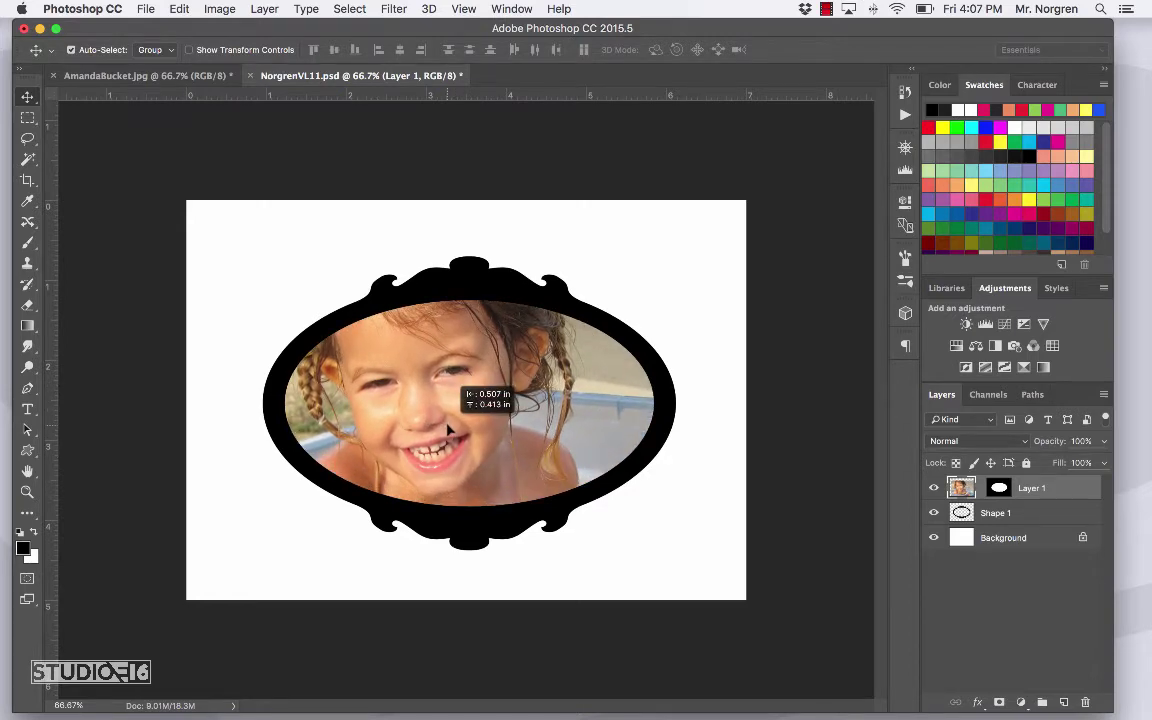
left_click_drag(448, 430, 450, 432)
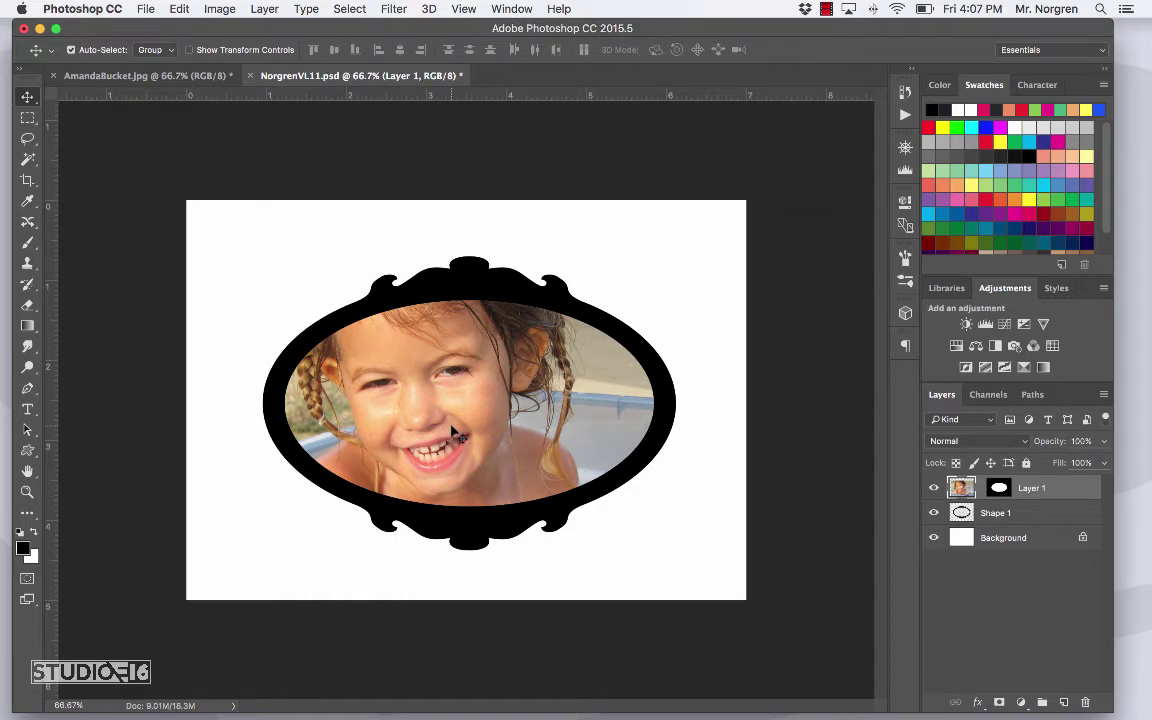
- Open SCpalms.jpg from the Video Lesson Images folder on the Macintosh HD
key("super+o")
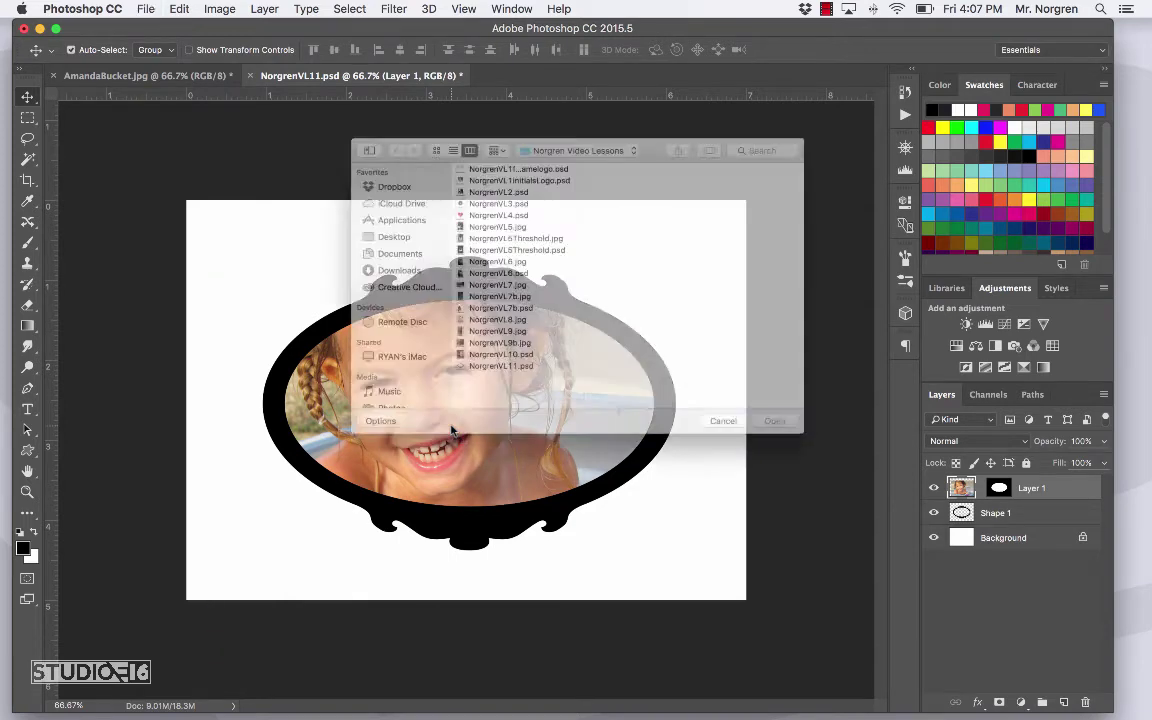
left_click(516, 117)
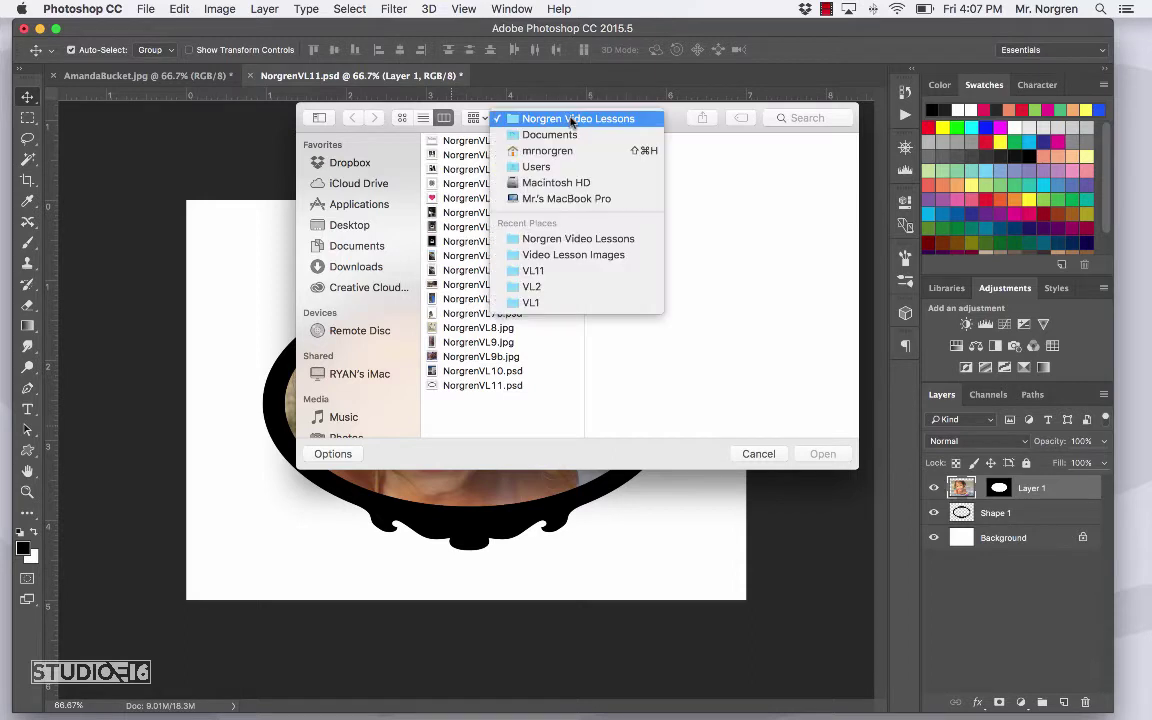
left_click(566, 182)
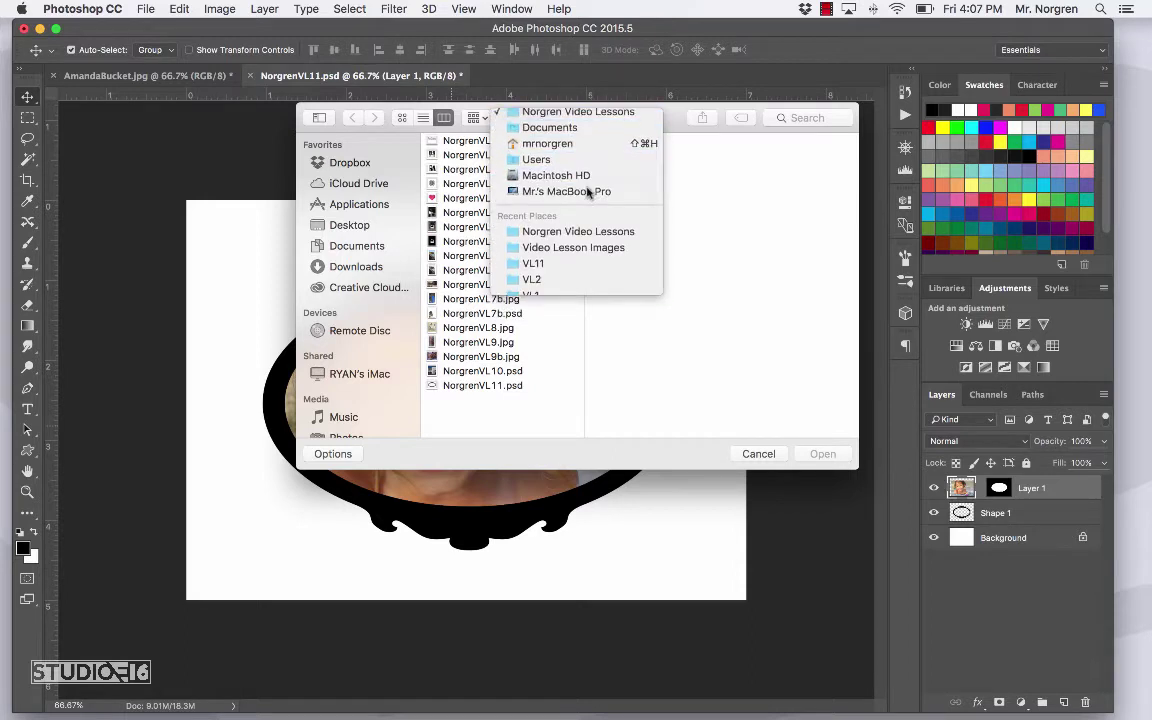
left_click(492, 200)
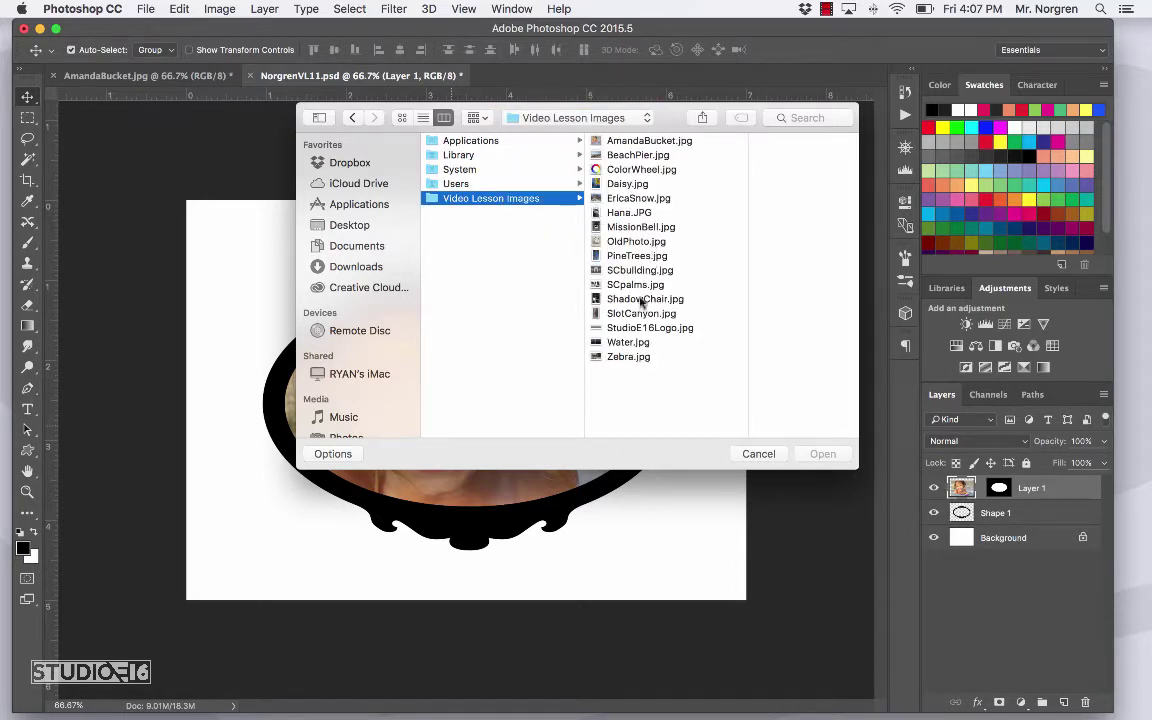
left_click(595, 284)
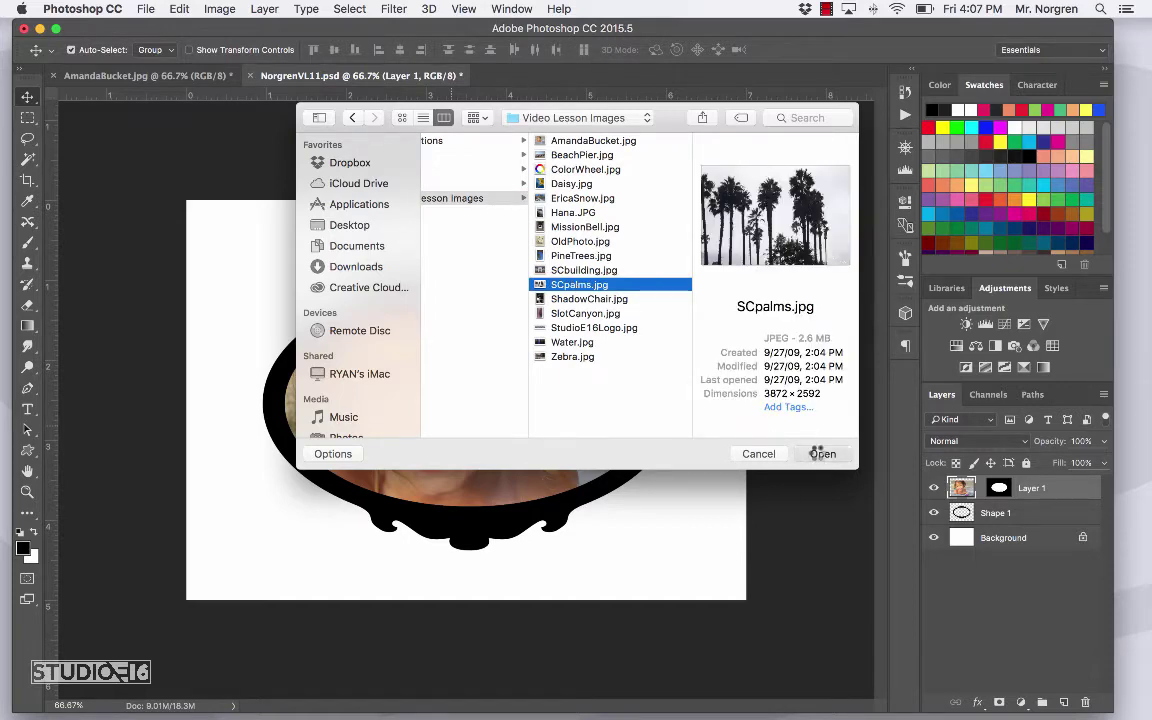
left_click(820, 453)
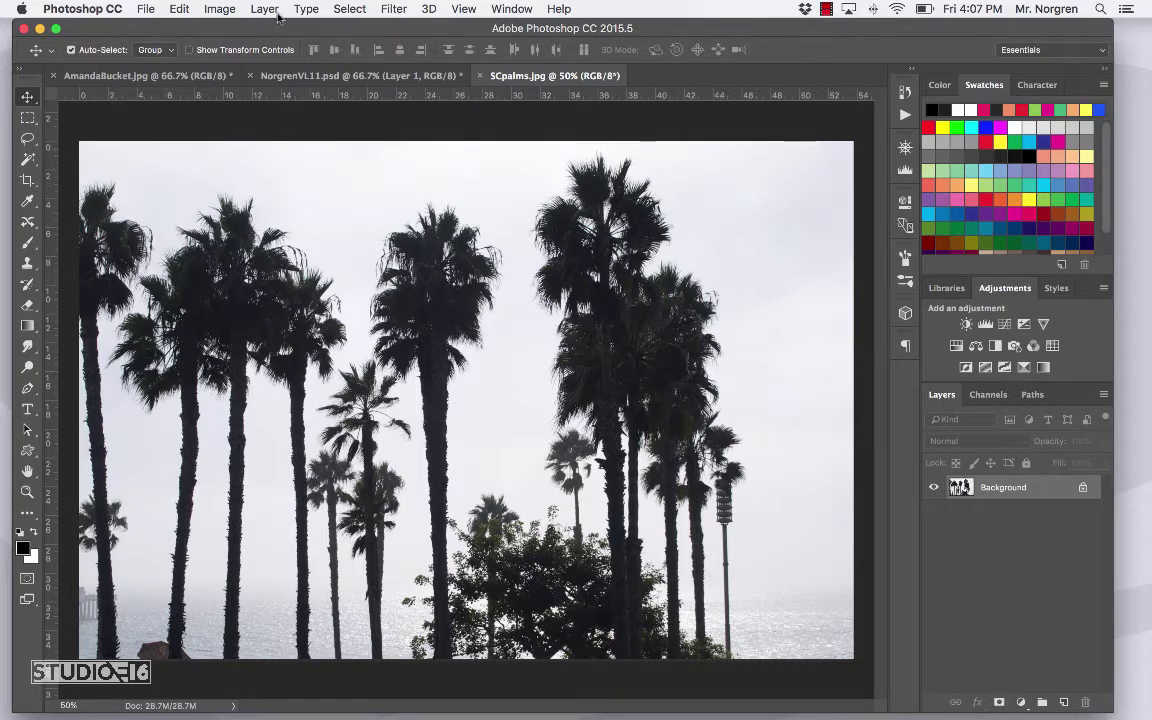
- Select the dark palm trees by Color Range from sampled colors with a fuzziness of 144
left_click(352, 10)
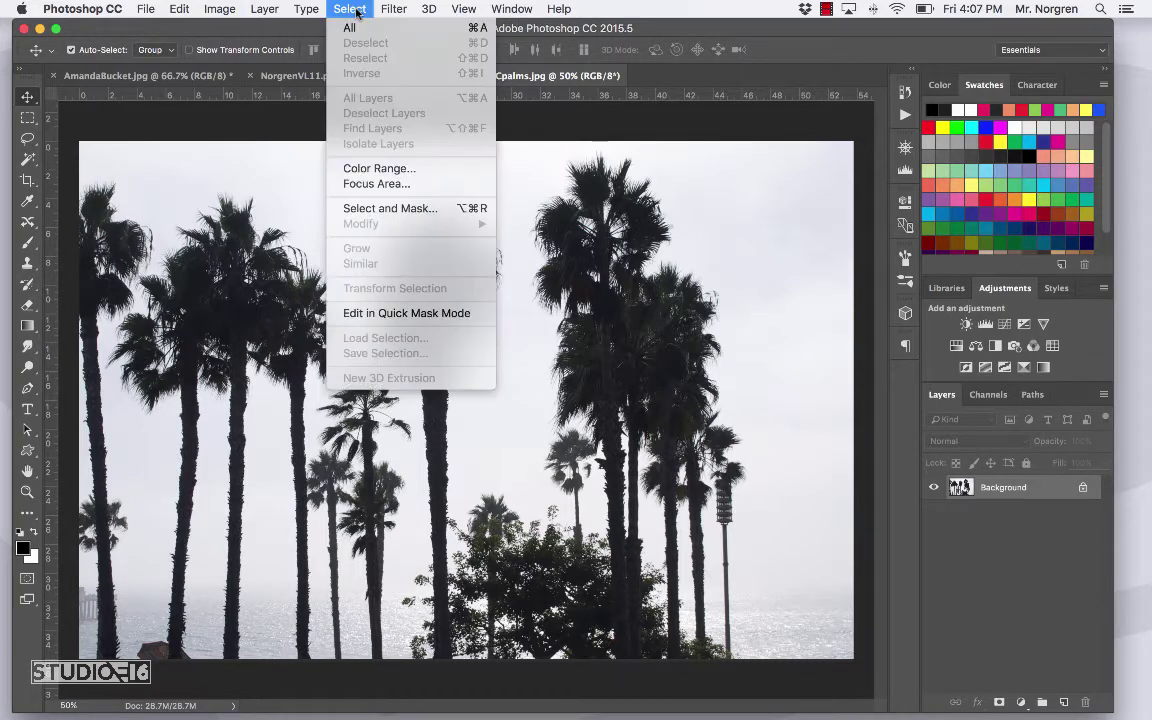
left_click(393, 168)
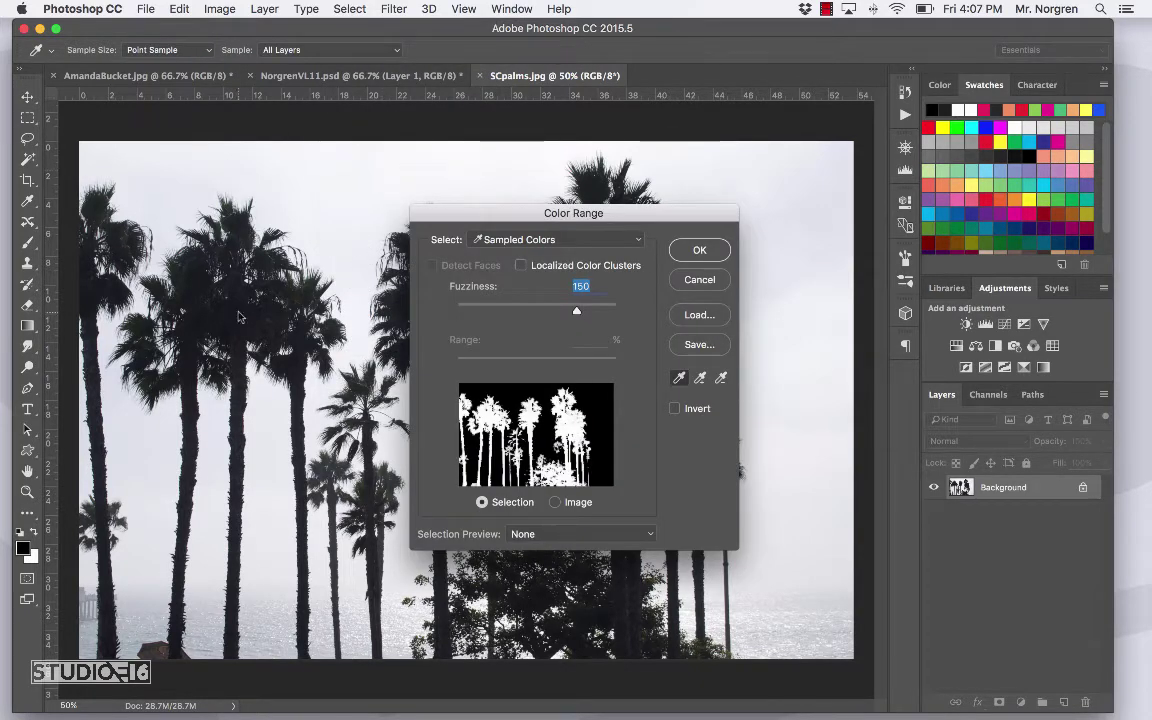
mouse_move(576, 311)
left_mouse_down()
mouse_move(539, 313)
mouse_move(573, 318)
left_mouse_up()
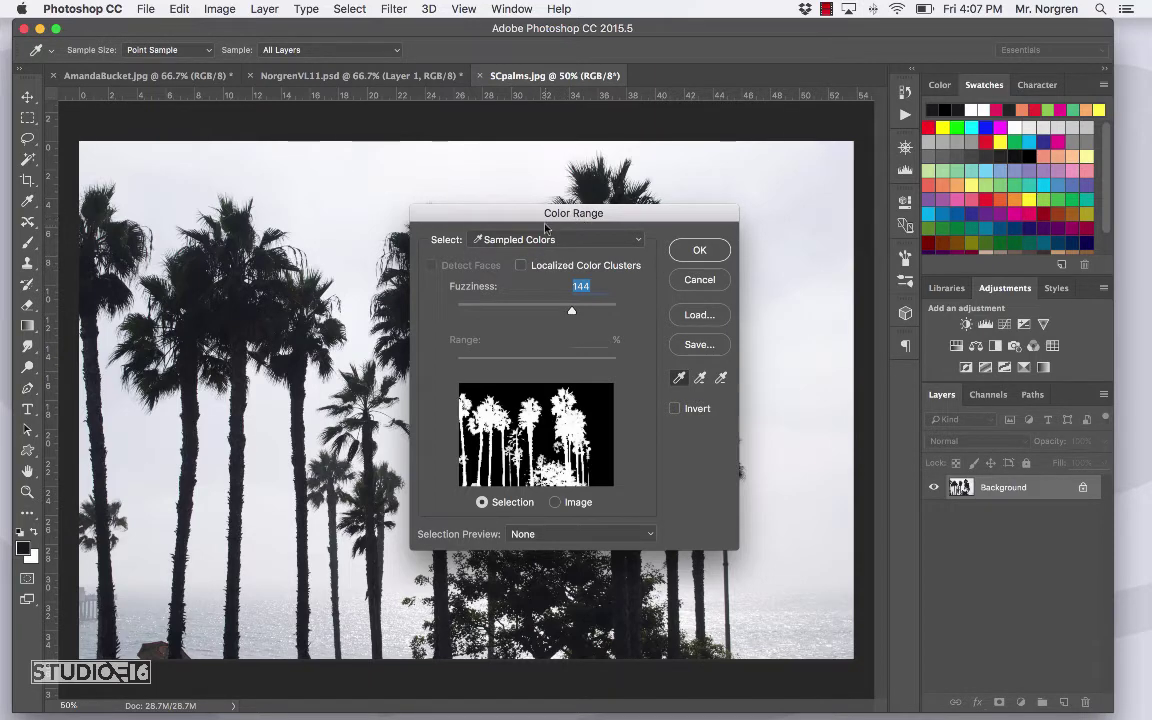
left_click(700, 251)
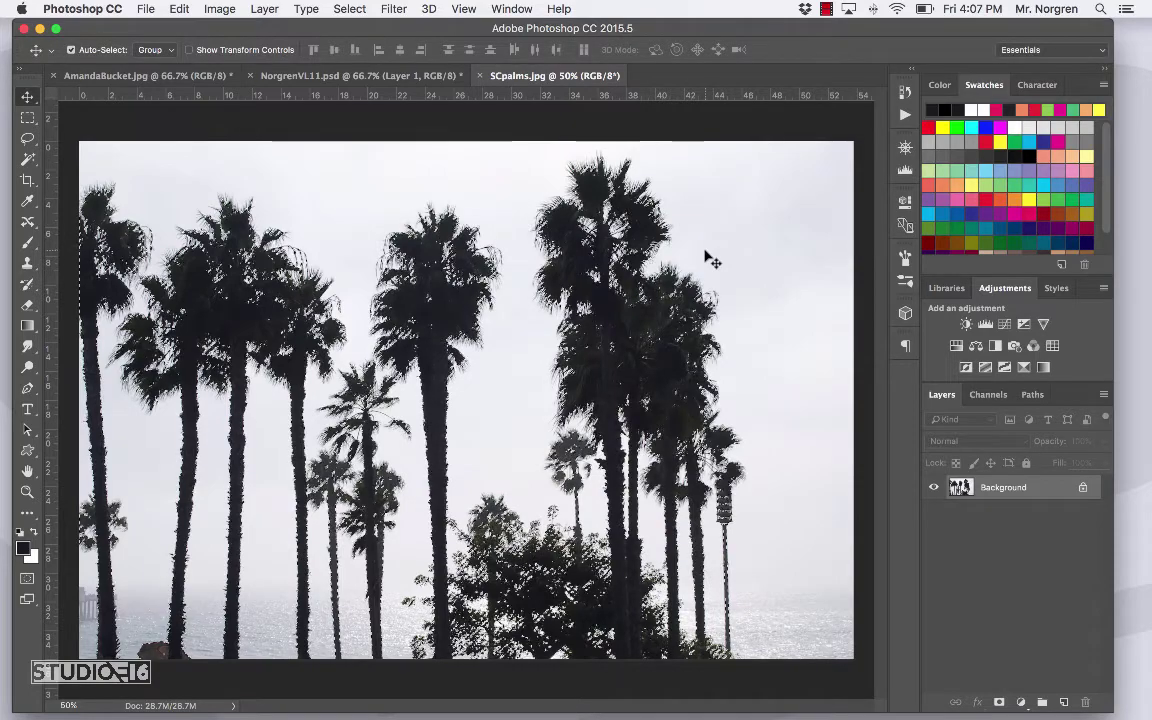
- Create a new white document from the Photo preset, Landscape 5 x 7, at 300 pixels/inch
left_click(146, 9)
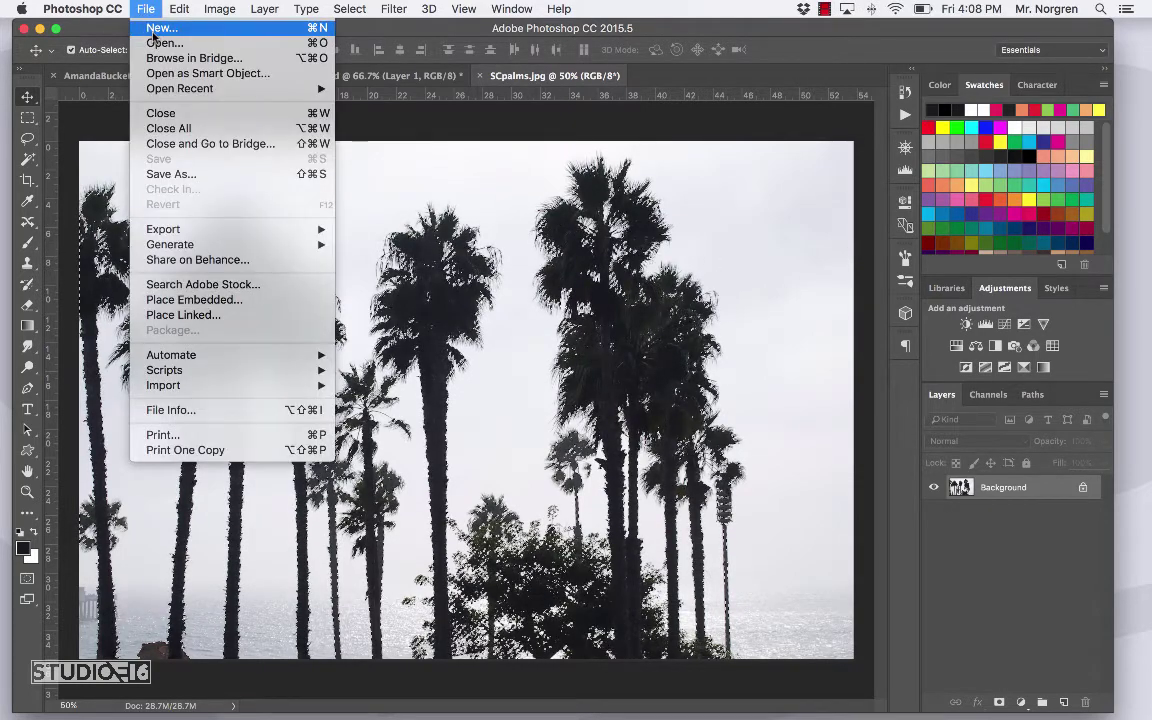
left_click(155, 30)
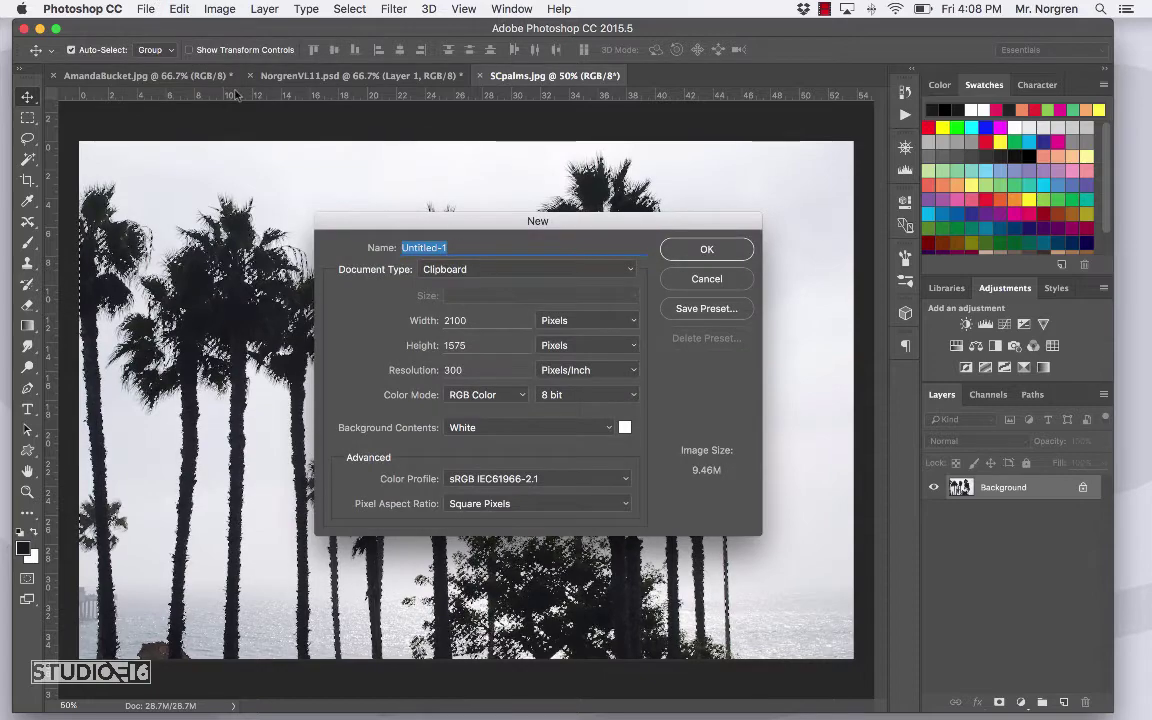
left_click(495, 269)
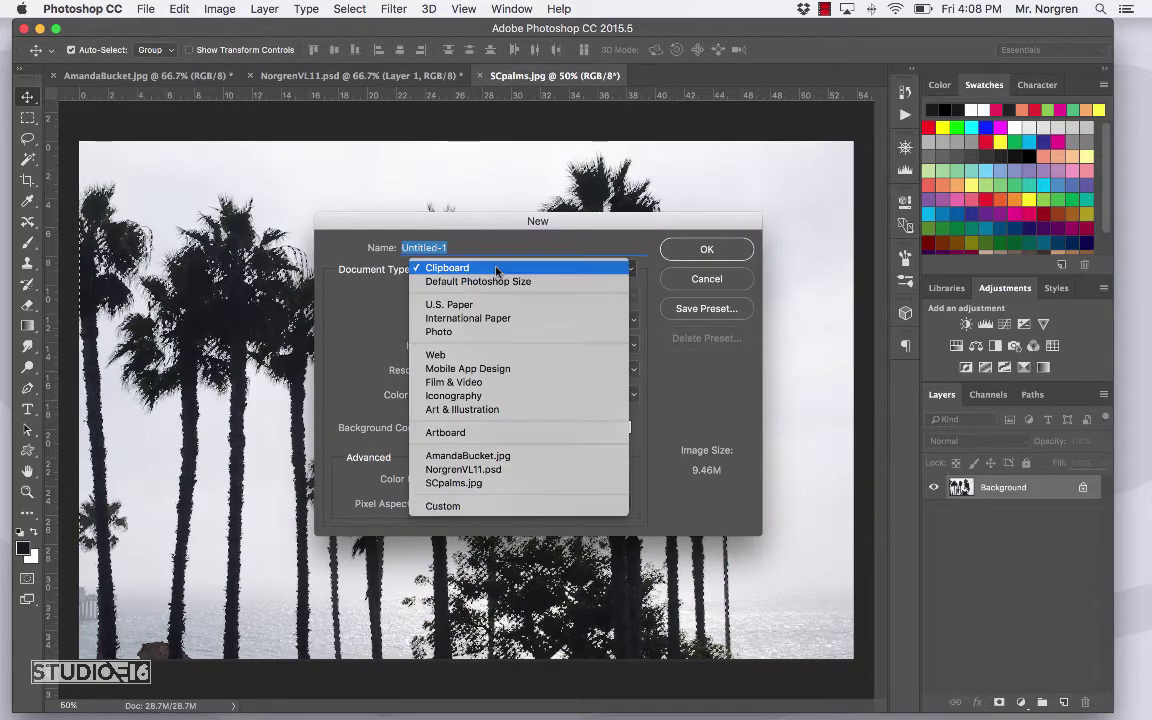
left_click(497, 332)
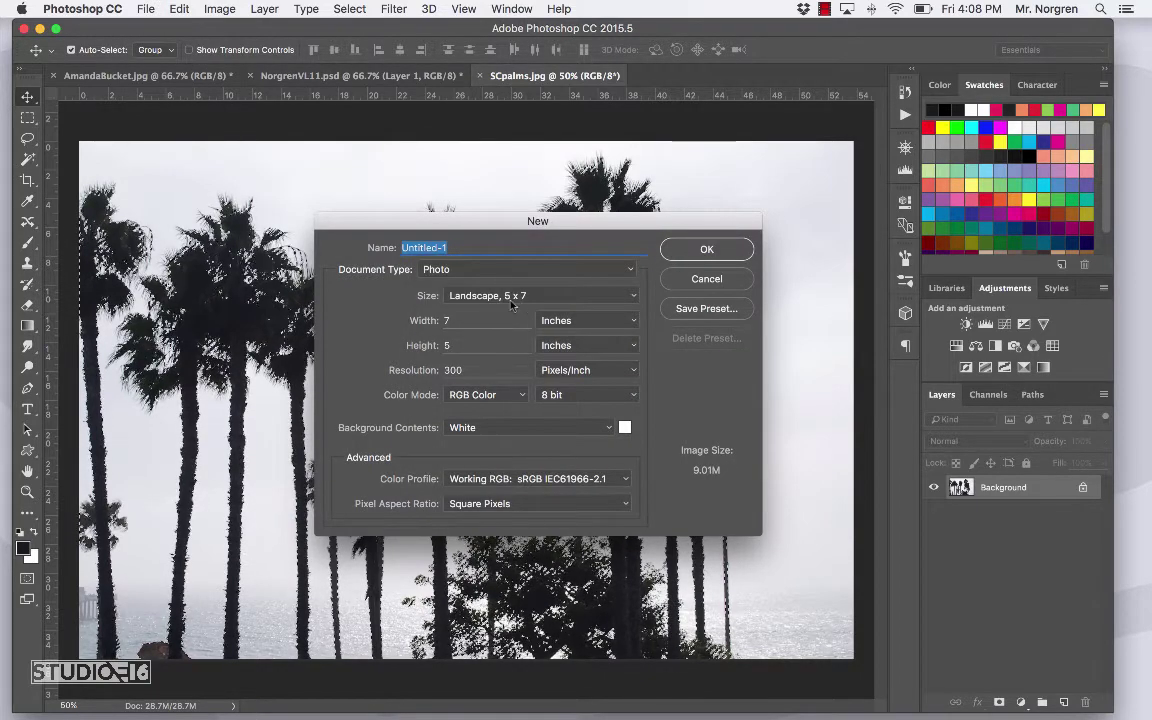
left_click(707, 250)
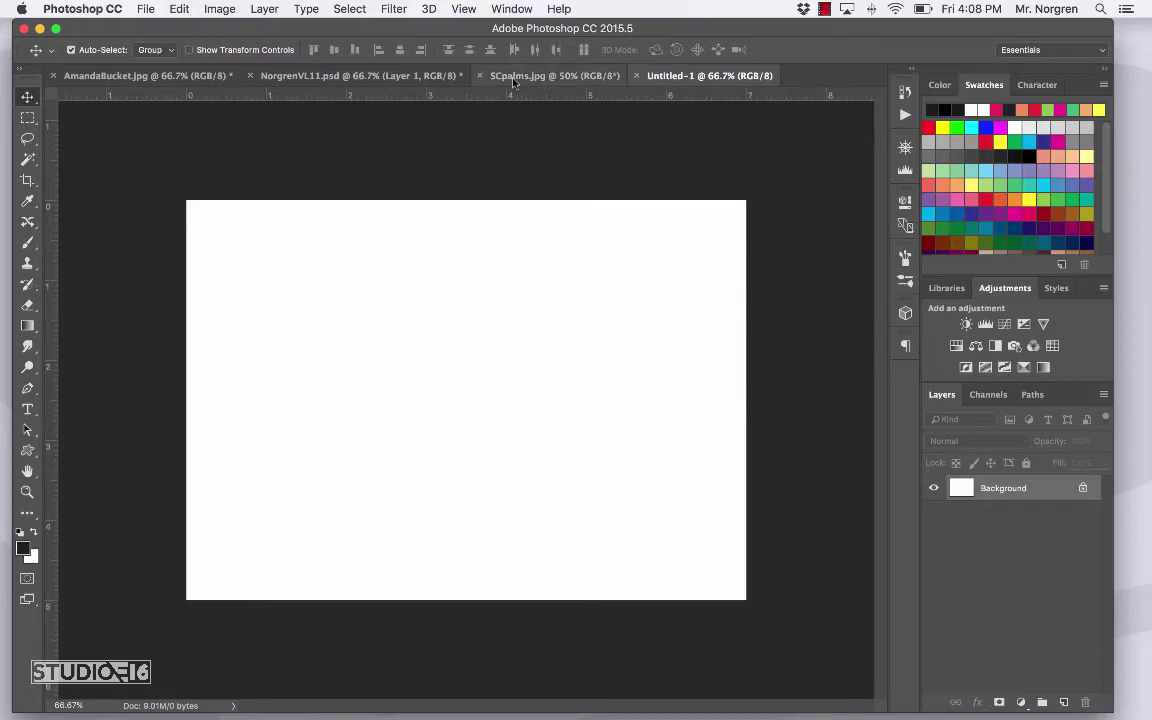
- Transfer the palm tree selection outline from SCpalms.jpg to the Untitled-1 document with the Rectangular Marquee Tool and position it across the canvas
left_click(545, 75)
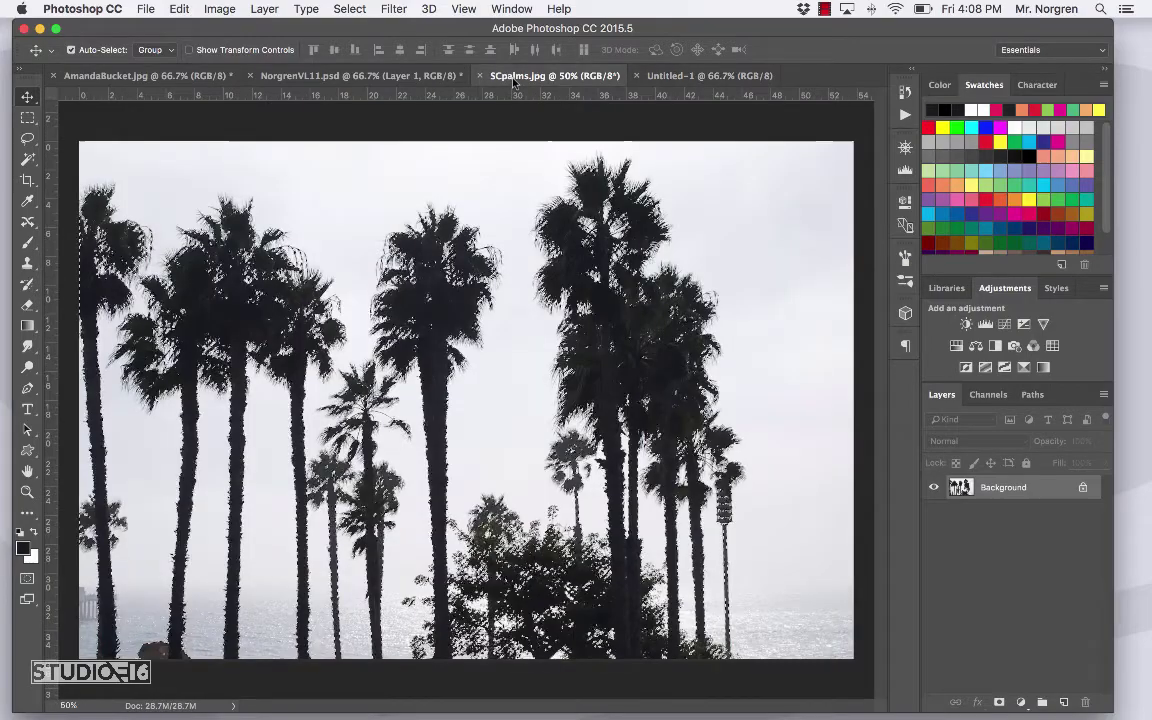
left_click(28, 118)
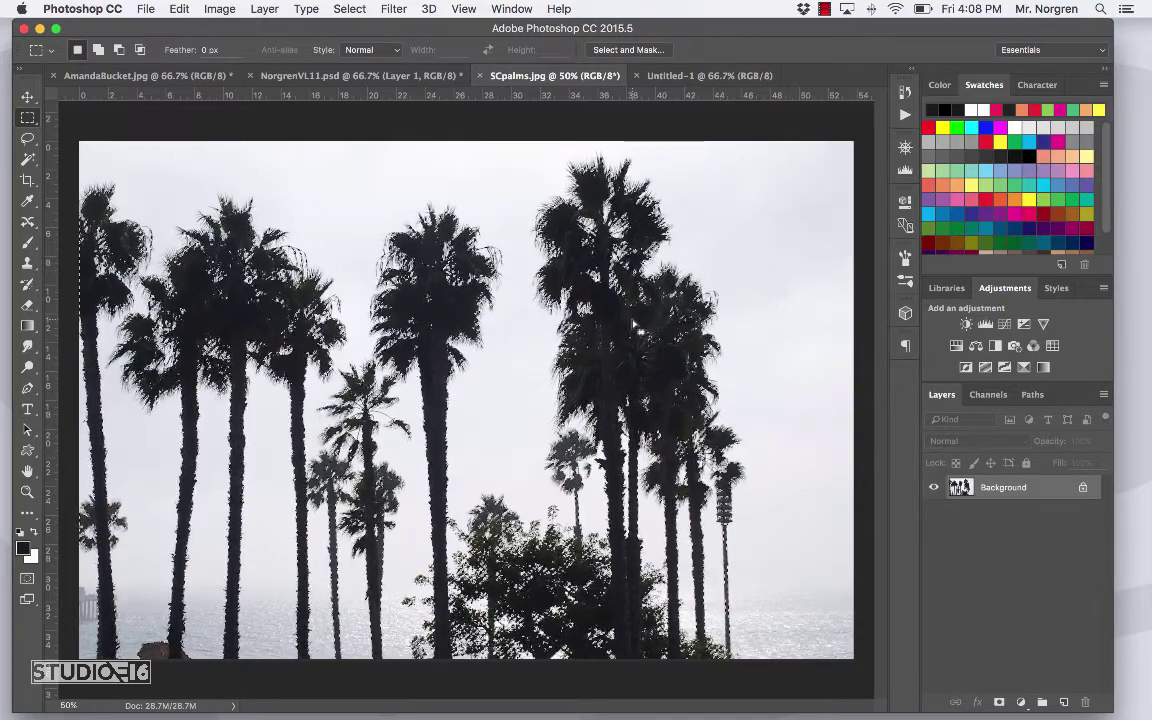
left_click_drag(634, 322, 663, 78)
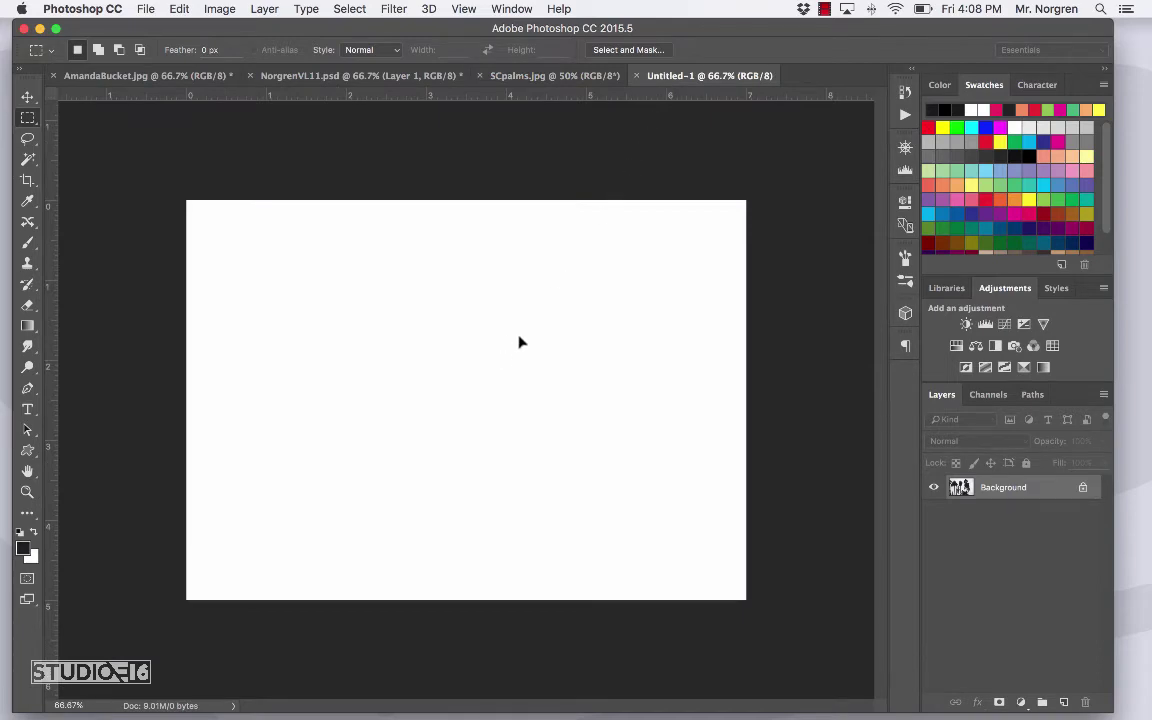
left_click_drag(518, 342, 651, 437)
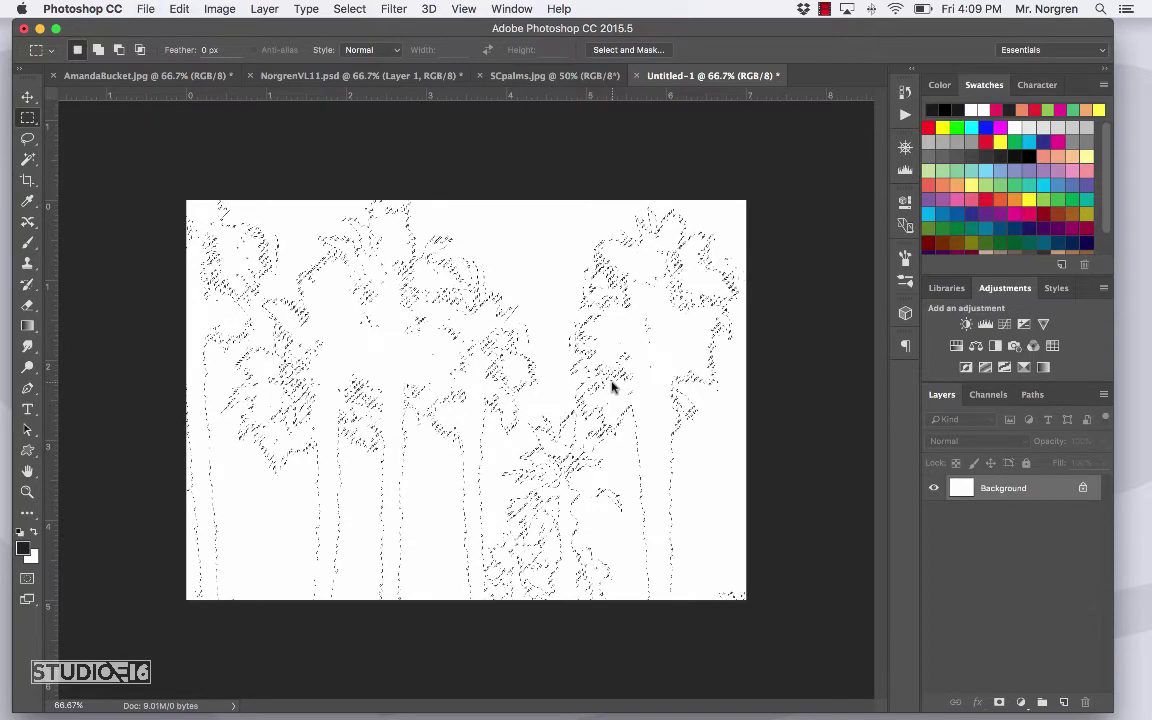
- Open BeachPier.jpg from the Video Lesson Images folder
key("super+o")
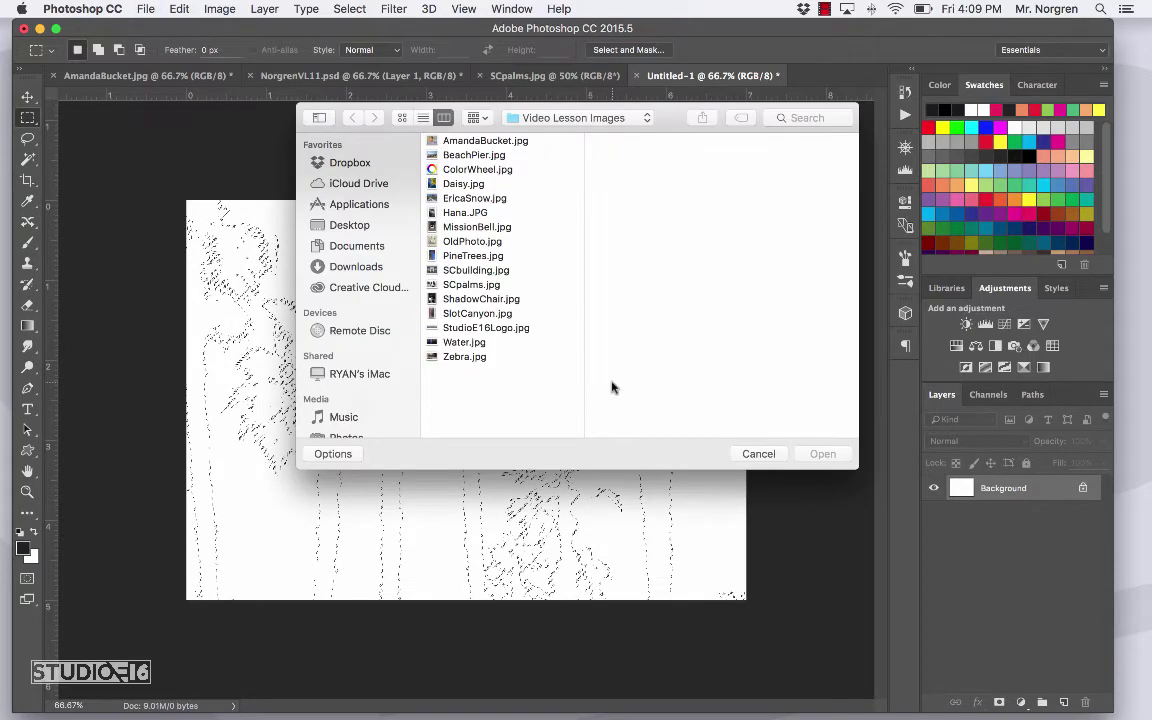
left_click(470, 156)
left_click(821, 454)
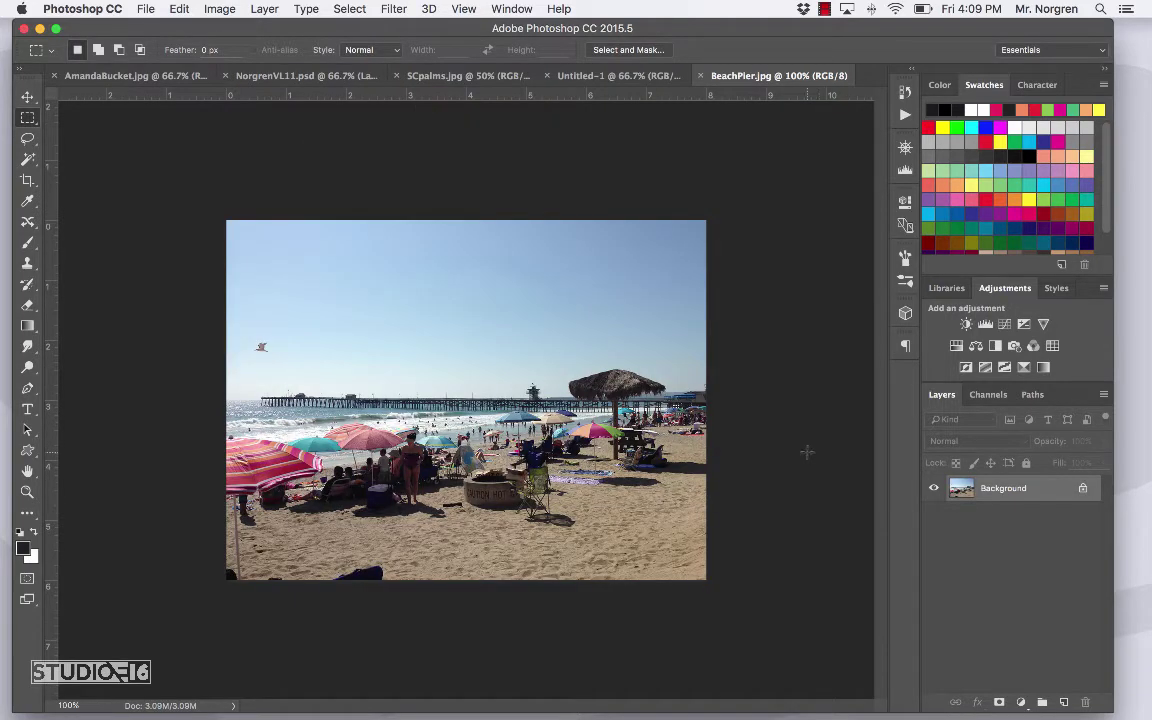
- Copy the whole BeachPier.jpg photo and use Paste Into to place it inside the palm tree selection in Untitled-1
key("super+a")
left_click(593, 77)
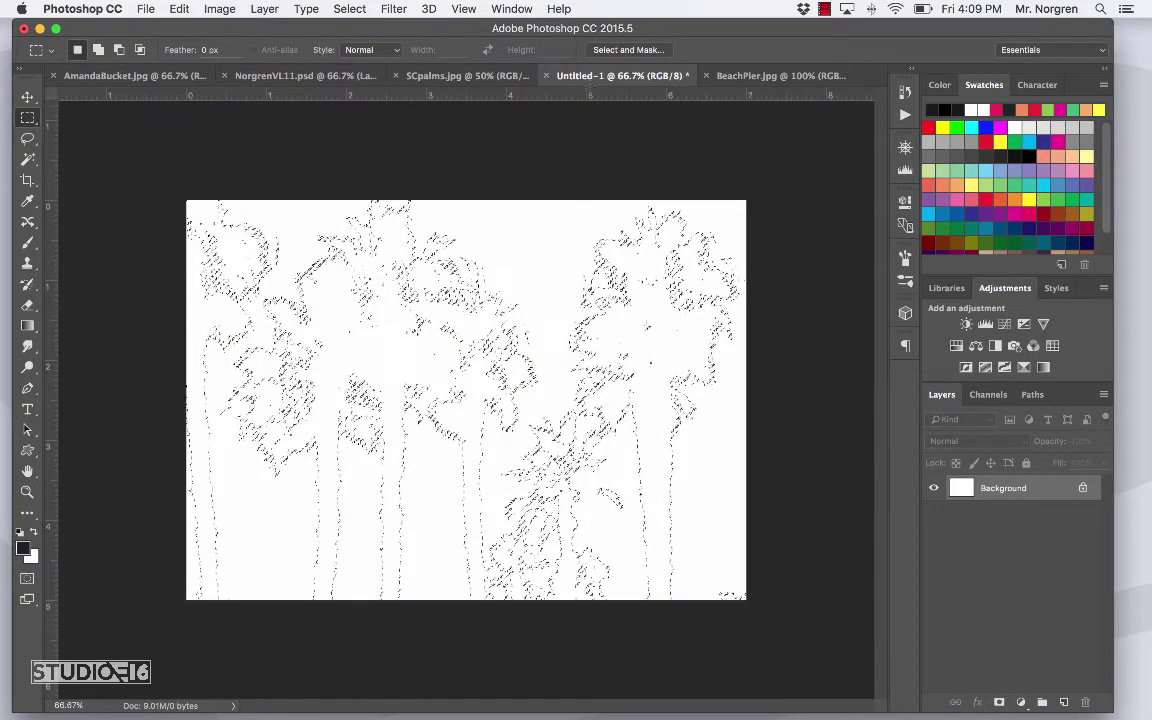
left_click(179, 9)
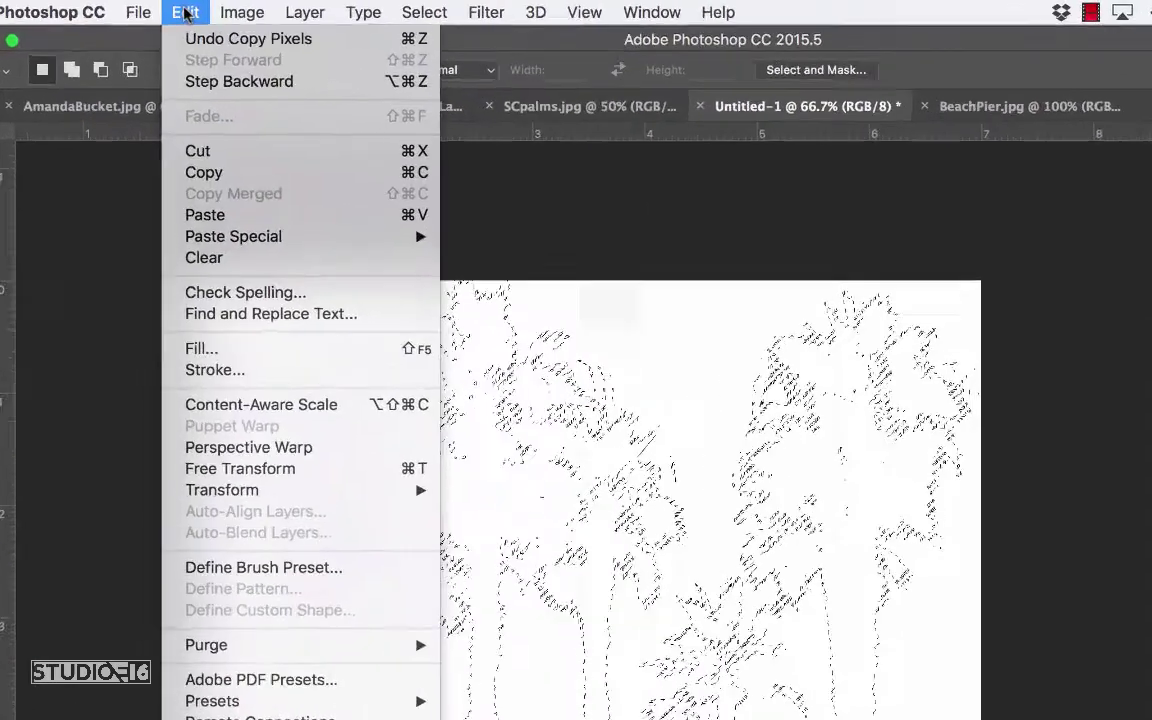
mouse_move(330, 422)
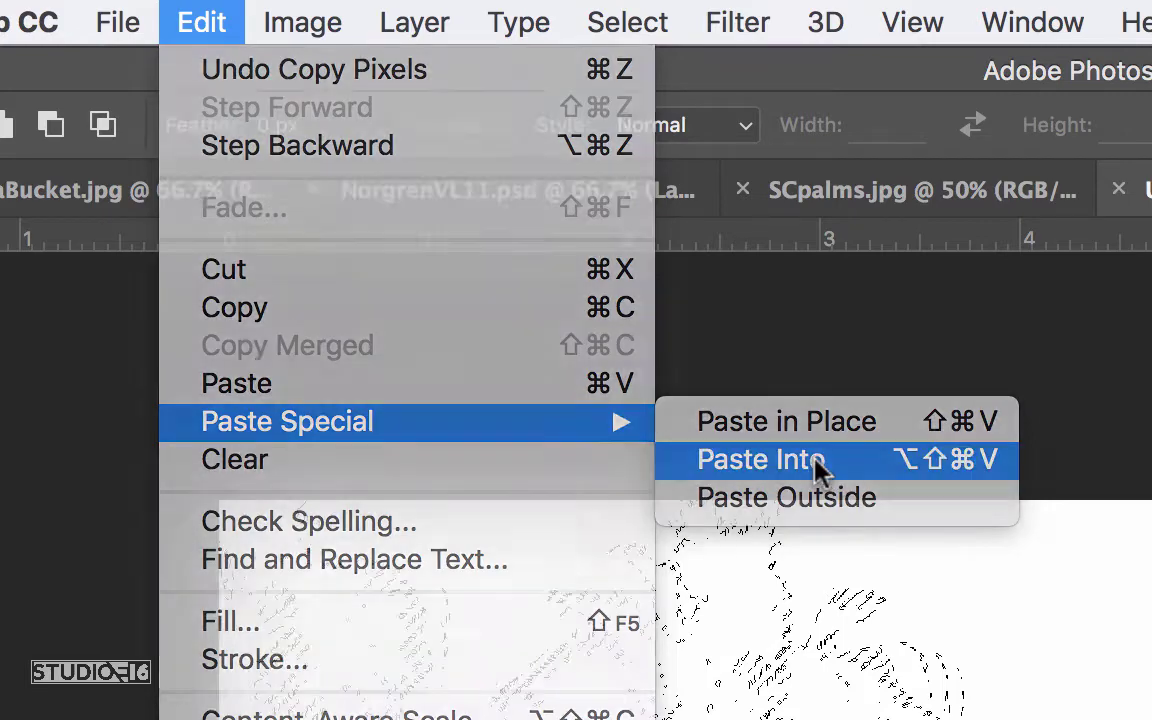
left_click(818, 462)
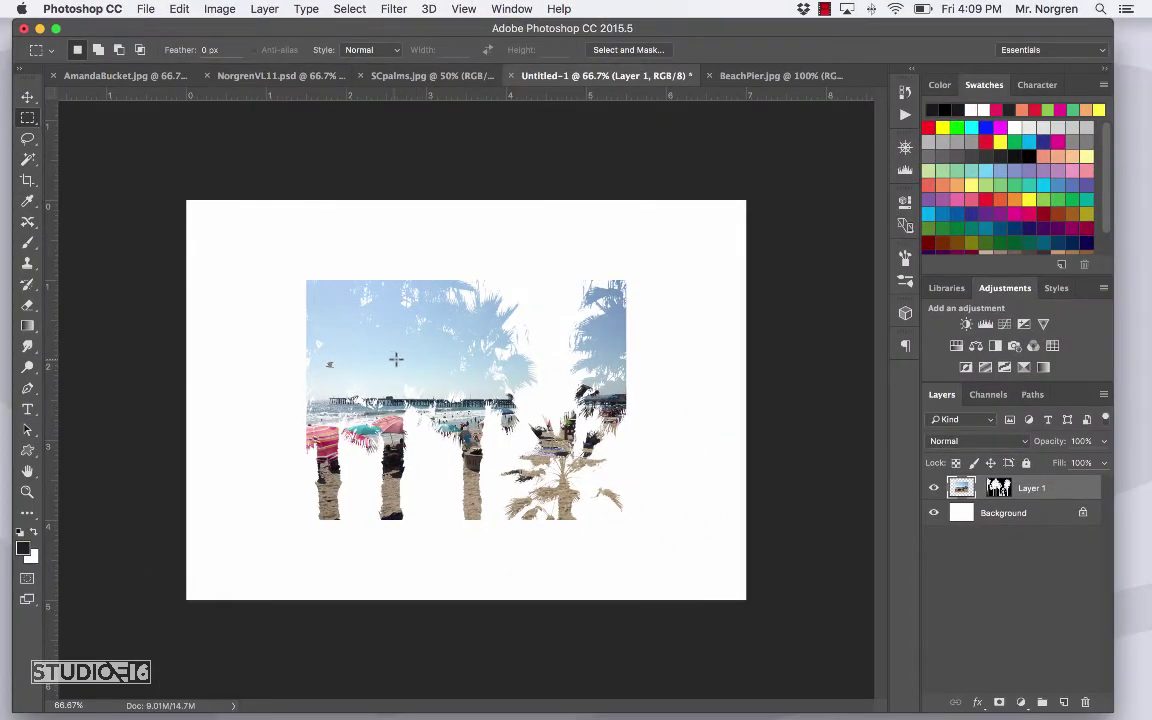
- Enlarge the pasted beach photo with Free Transform to about 180% so it covers the whole canvas
key("super+t")
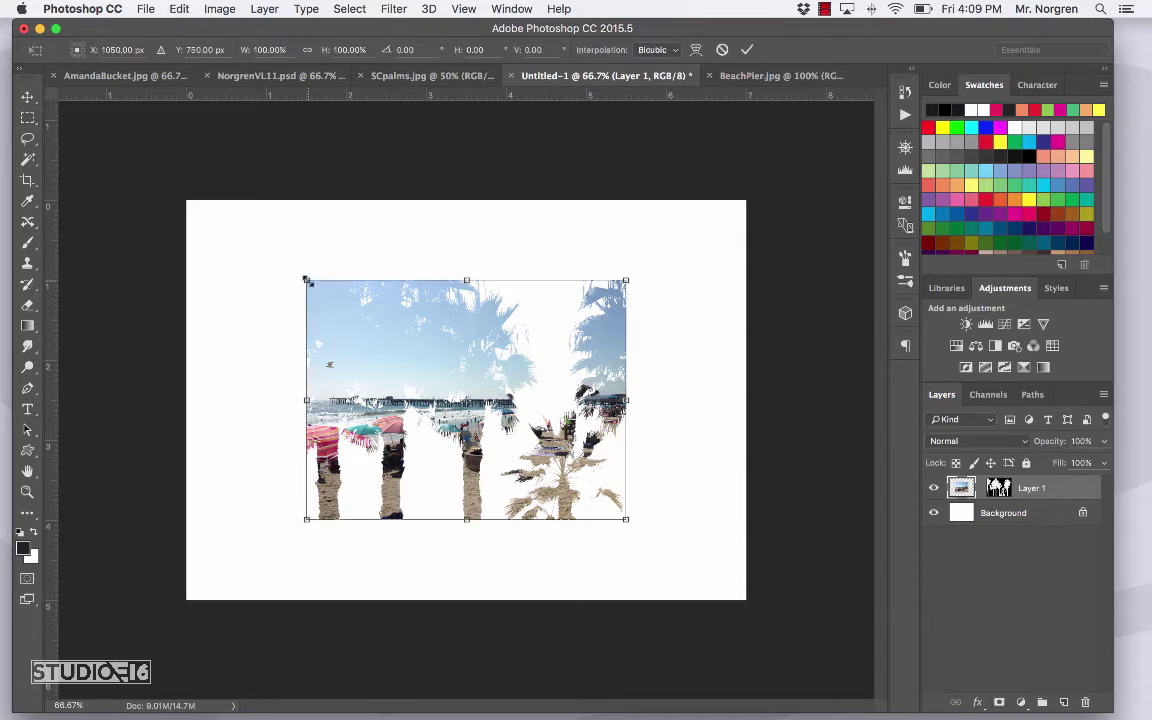
left_click_drag(307, 282, 180, 186)
left_click_drag(625, 519, 761, 607)
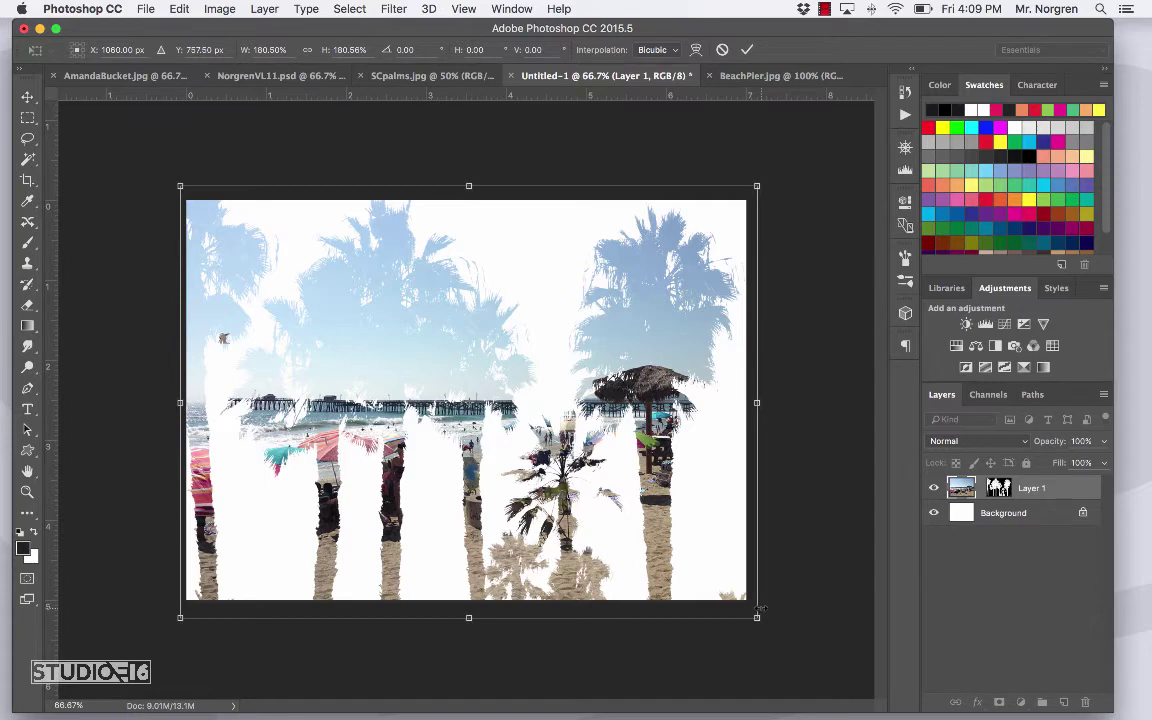
key("Return")
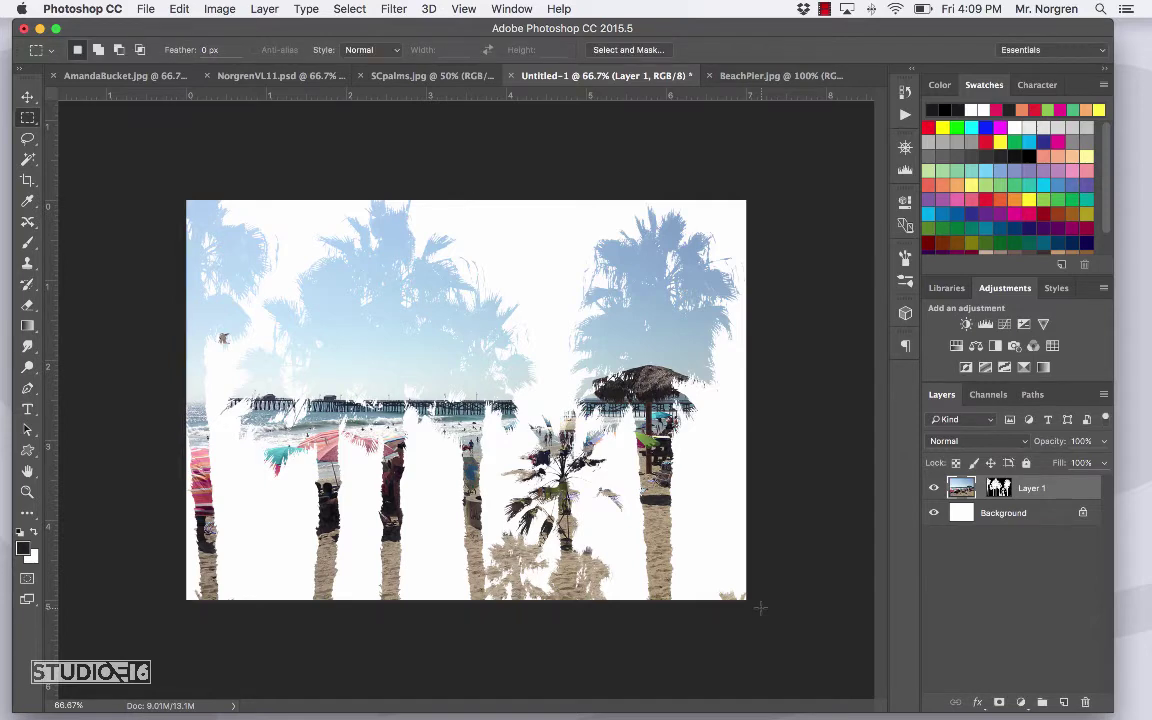
- Save the palm tree document in Photoshop format as NorgrenVL11b.psd in the Norgren Video Lessons folder under Documents
key("super+s")
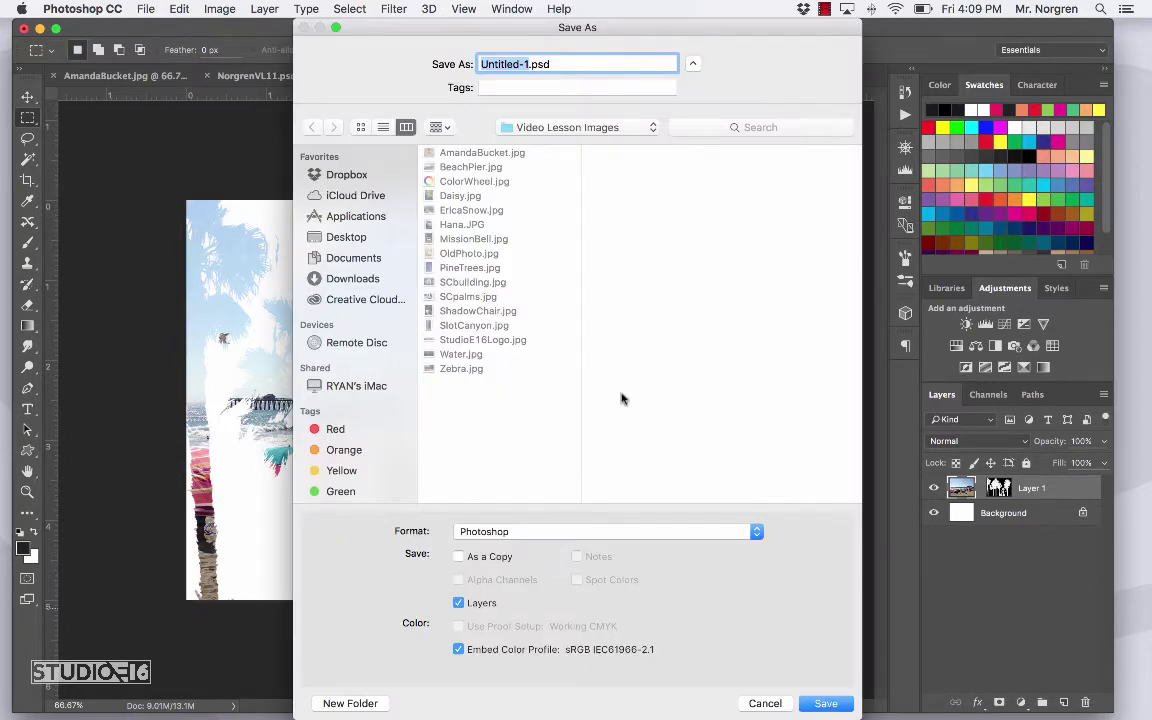
left_click(320, 257)
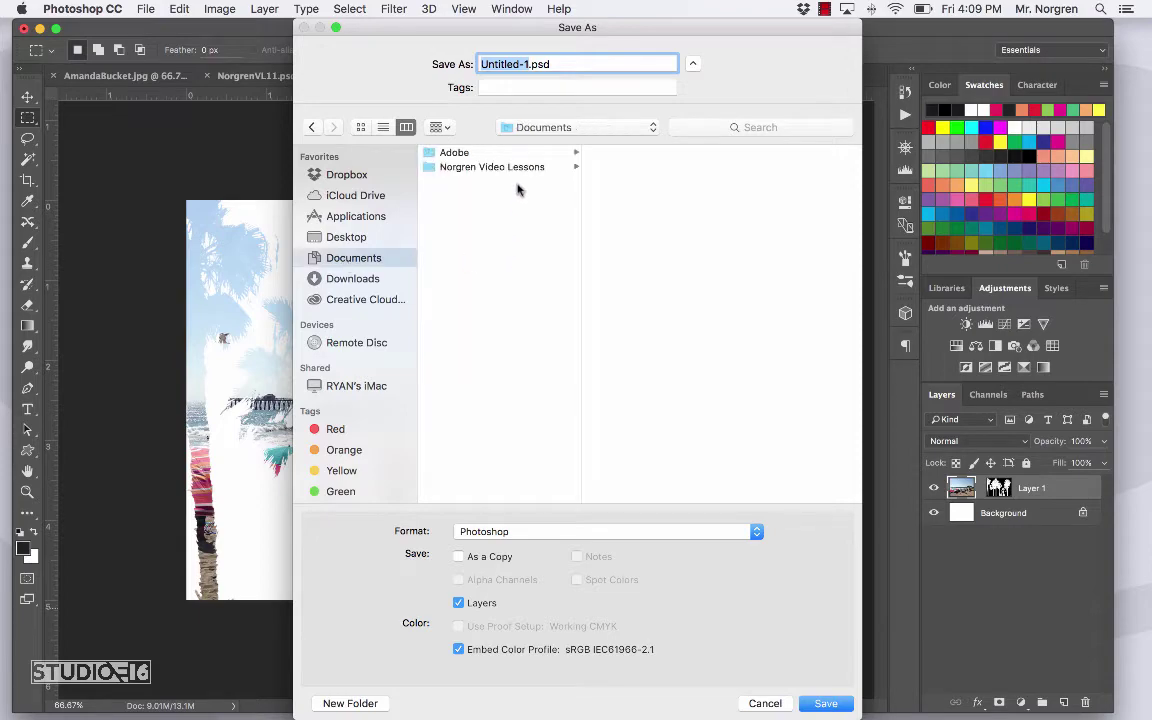
left_click(487, 167)
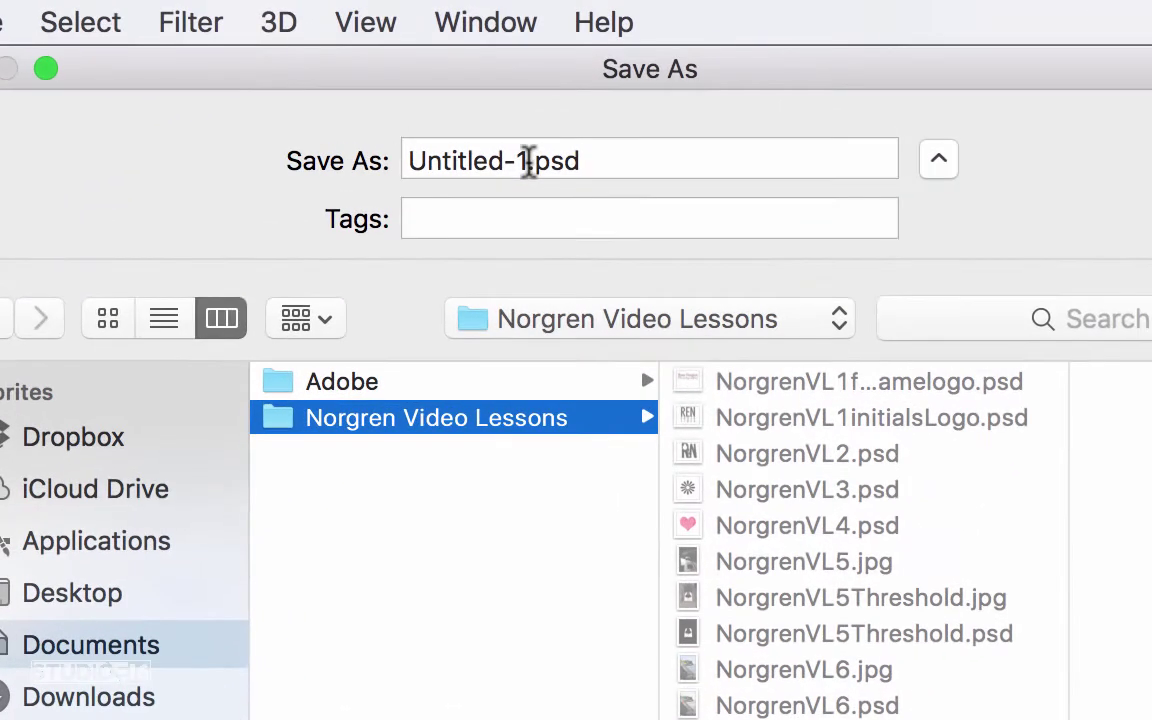
left_click_drag(530, 136, 422, 135)
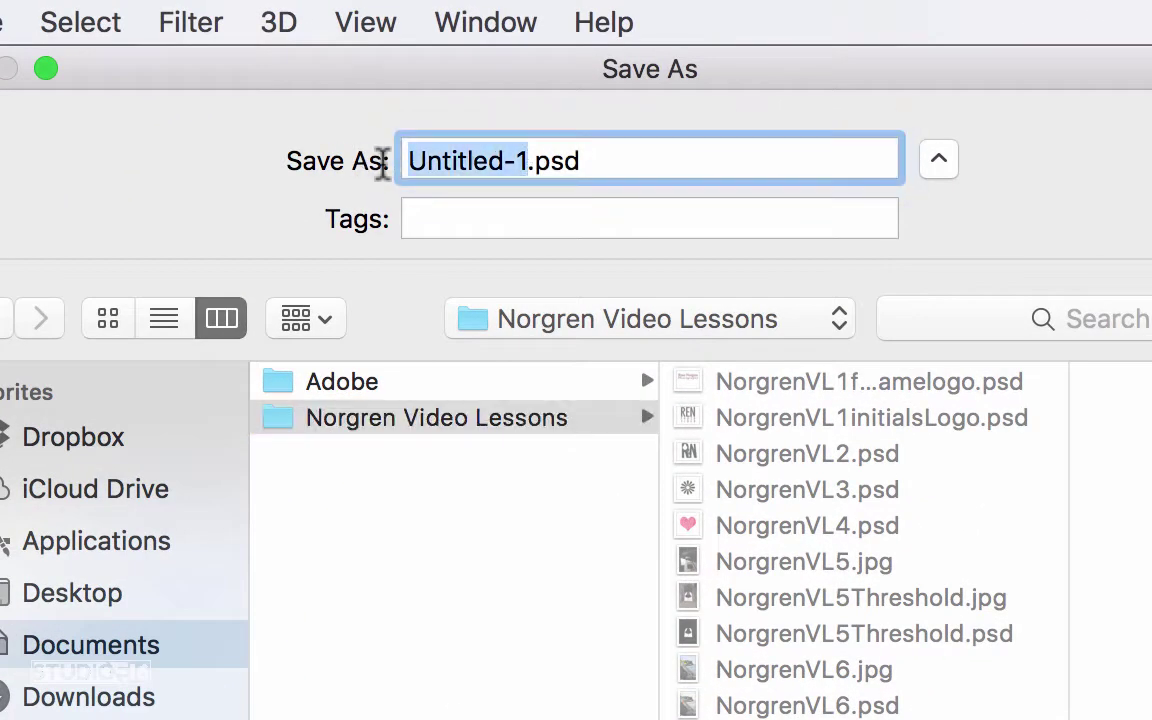
type("NOrgr")
key("BackSpace")
key("BackSpace")
key("BackSpace")
key("BackSpace")
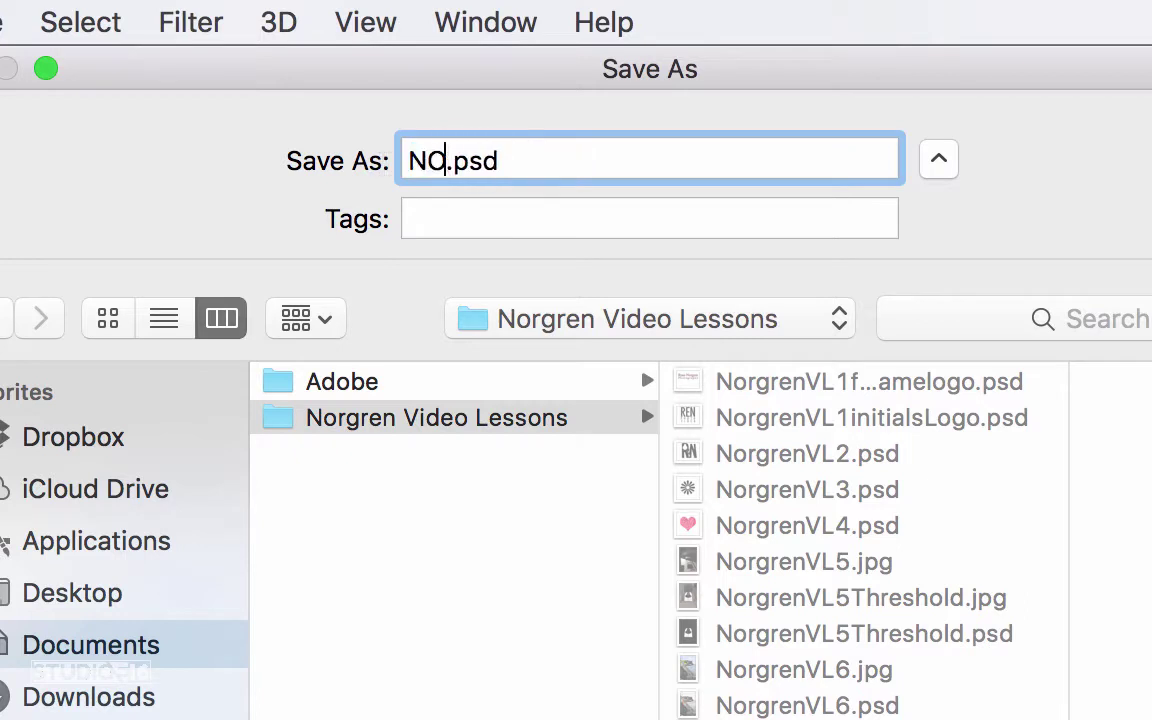
type("orgrenVL")
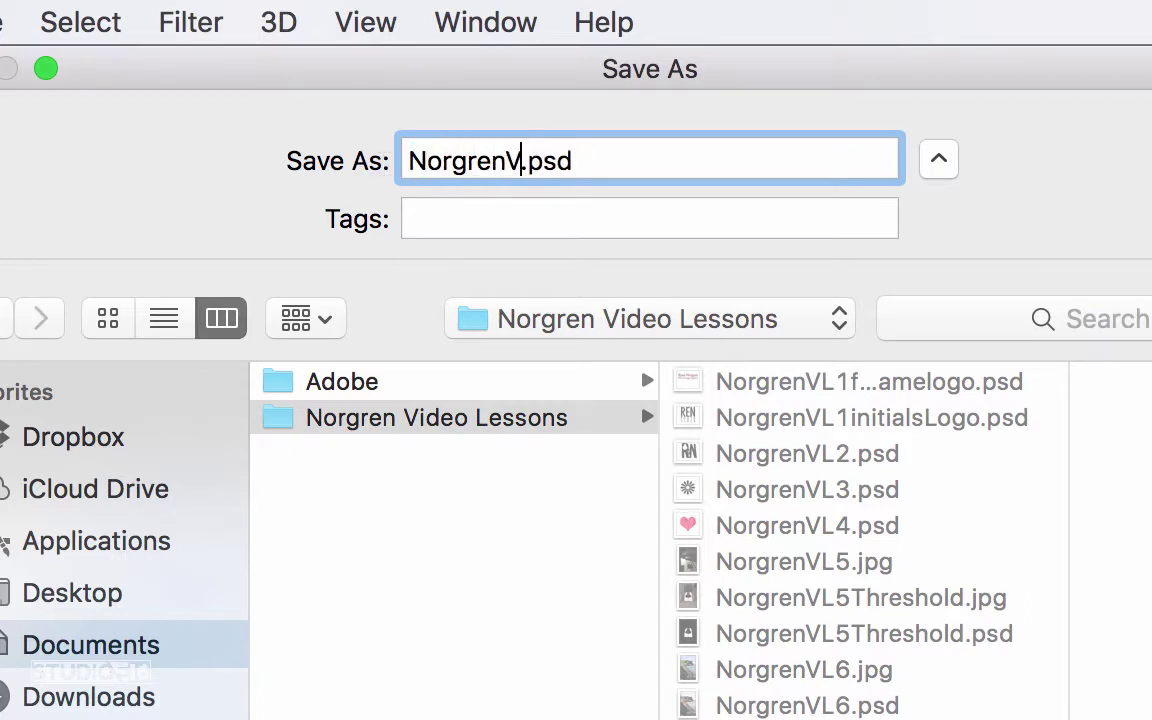
type("11b")
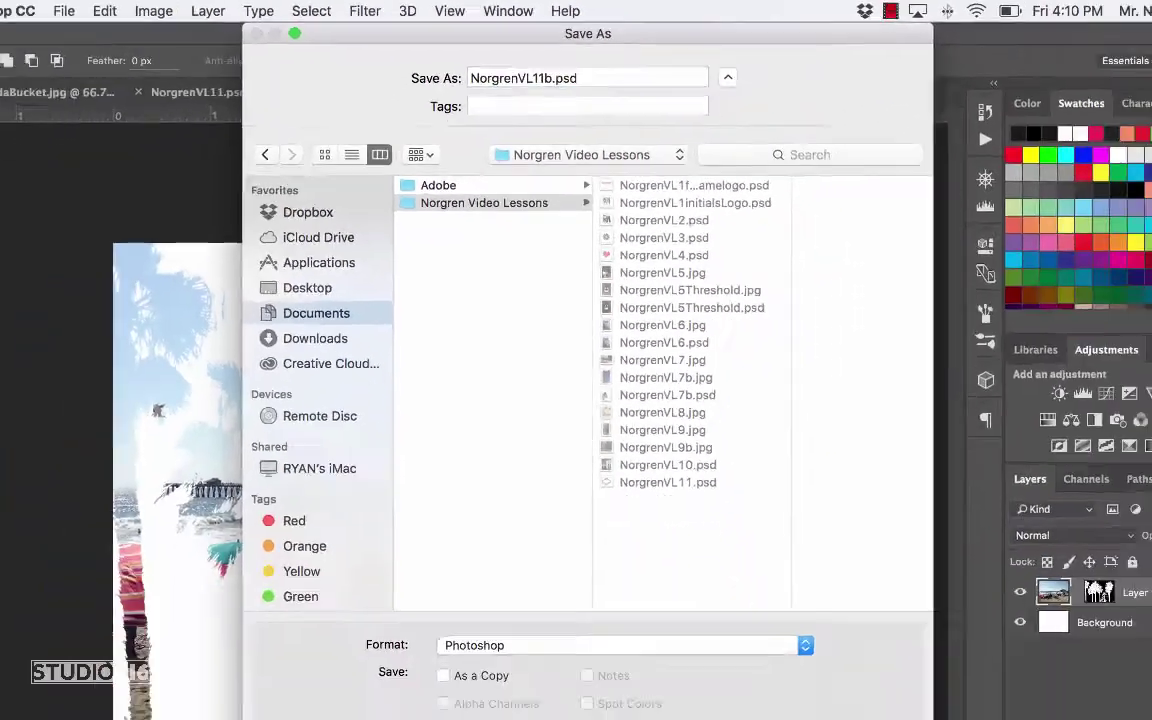
key("Return")
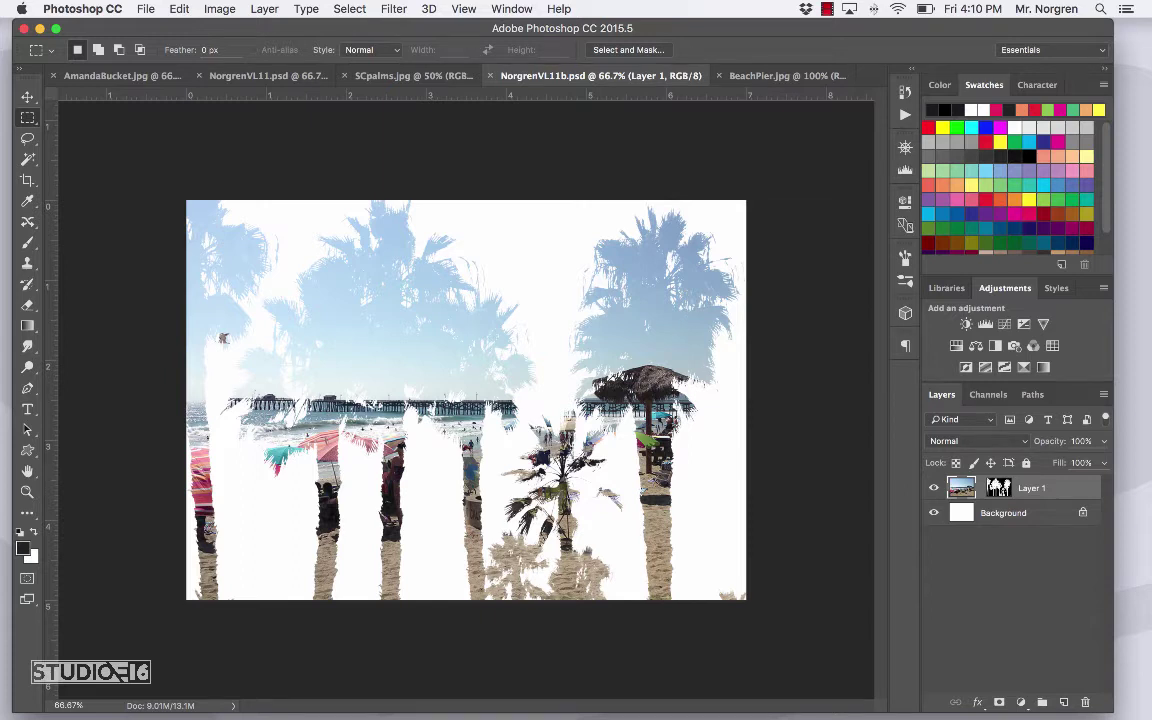
- Create a new white U.S. Paper Tabloid document, 11 x 17 inches at 300 pixels/inch, and rotate the canvas 90° clockwise
key("super+n")
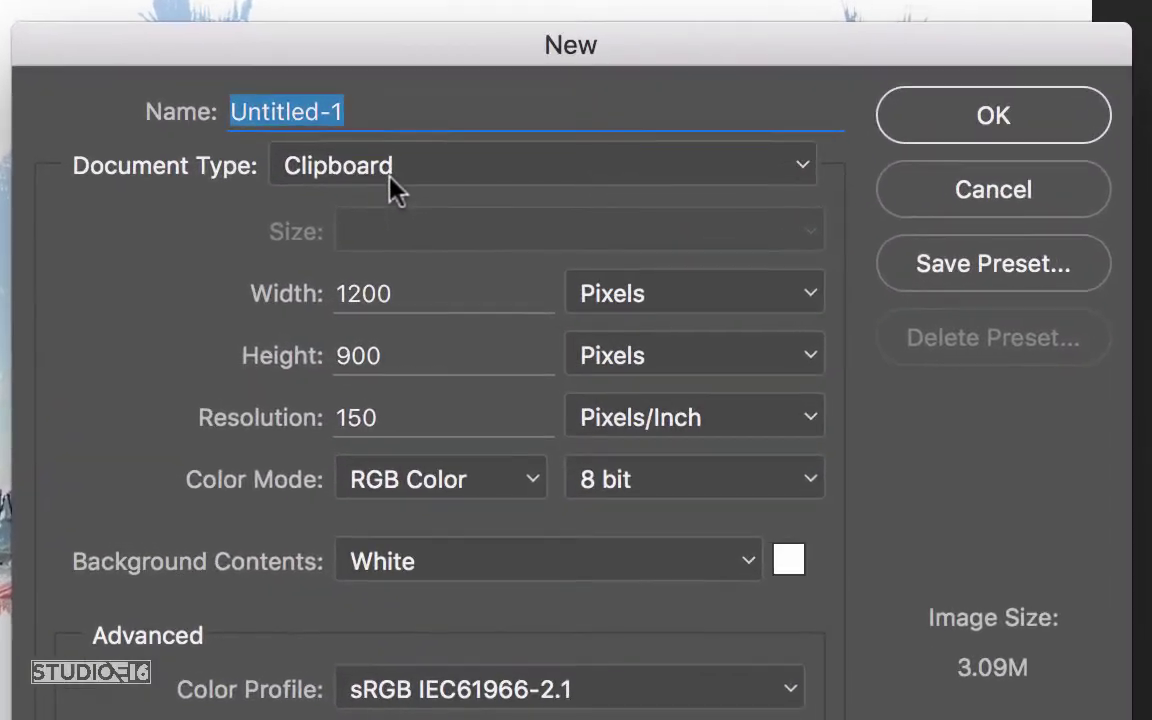
left_click(463, 271)
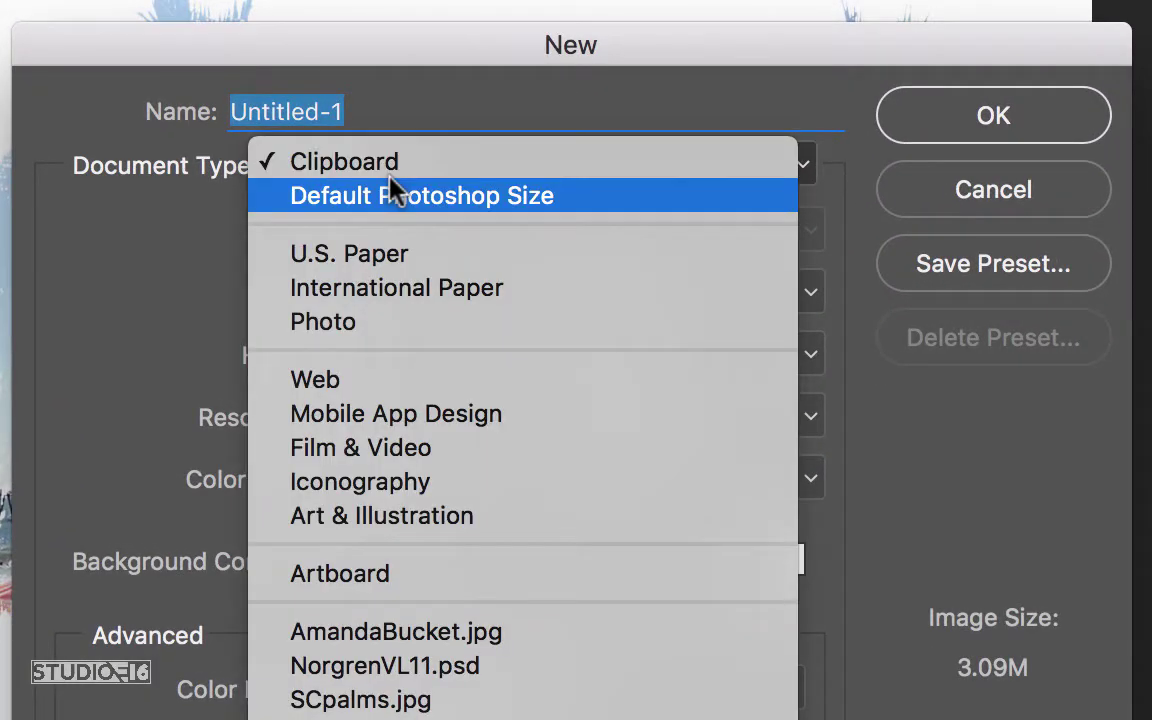
left_click(437, 262)
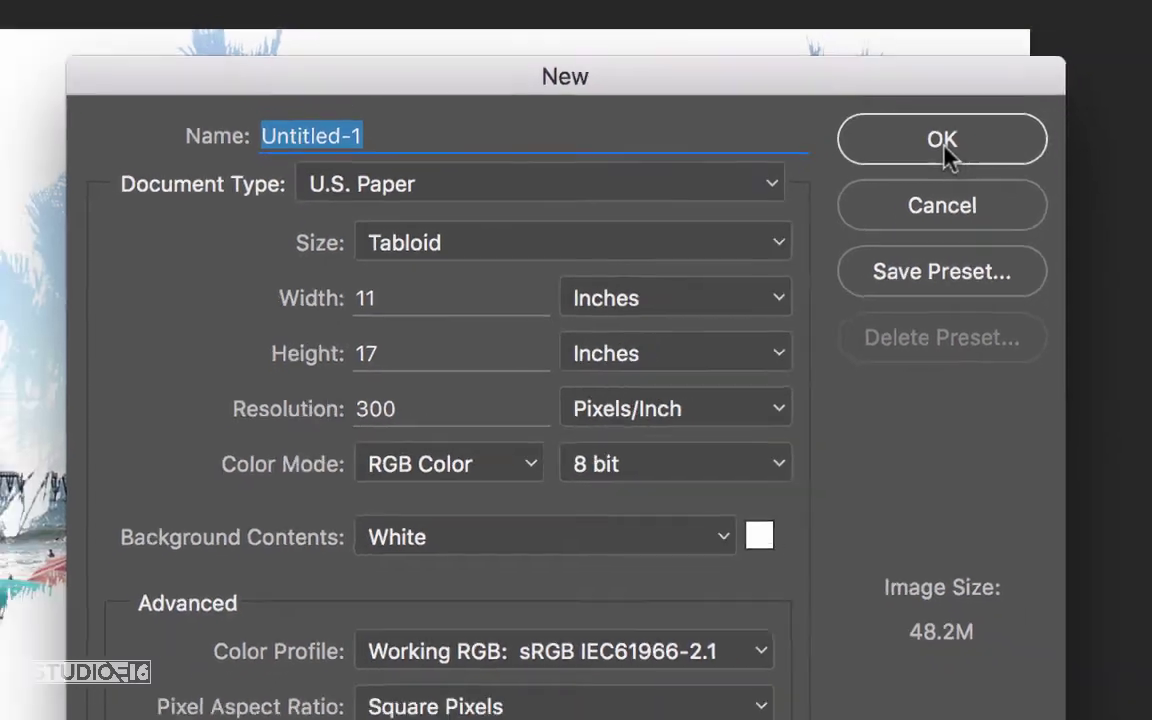
left_click(944, 148)
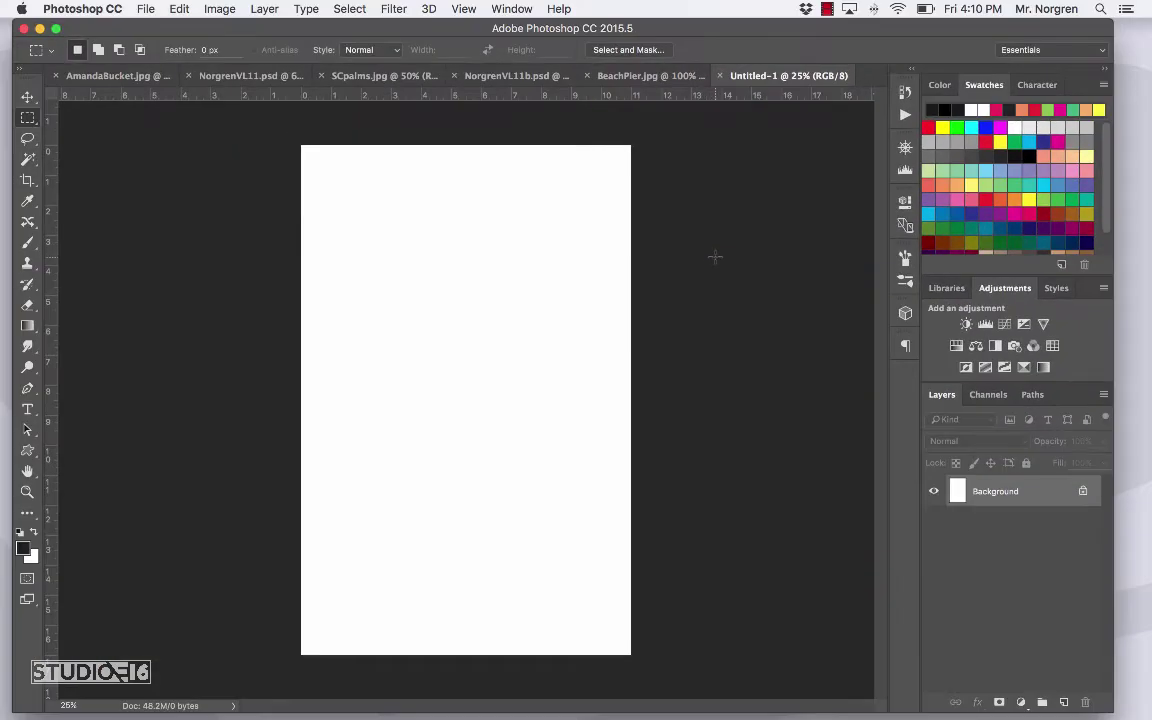
left_click(219, 9)
mouse_move(290, 163)
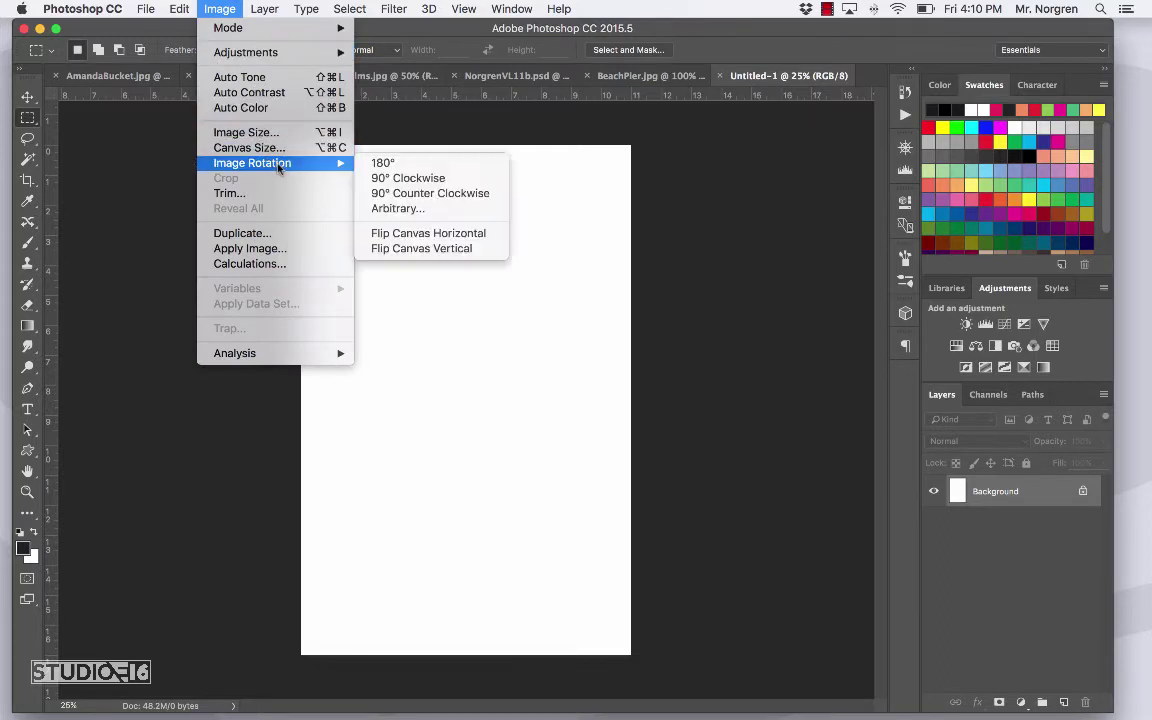
left_click(426, 179)
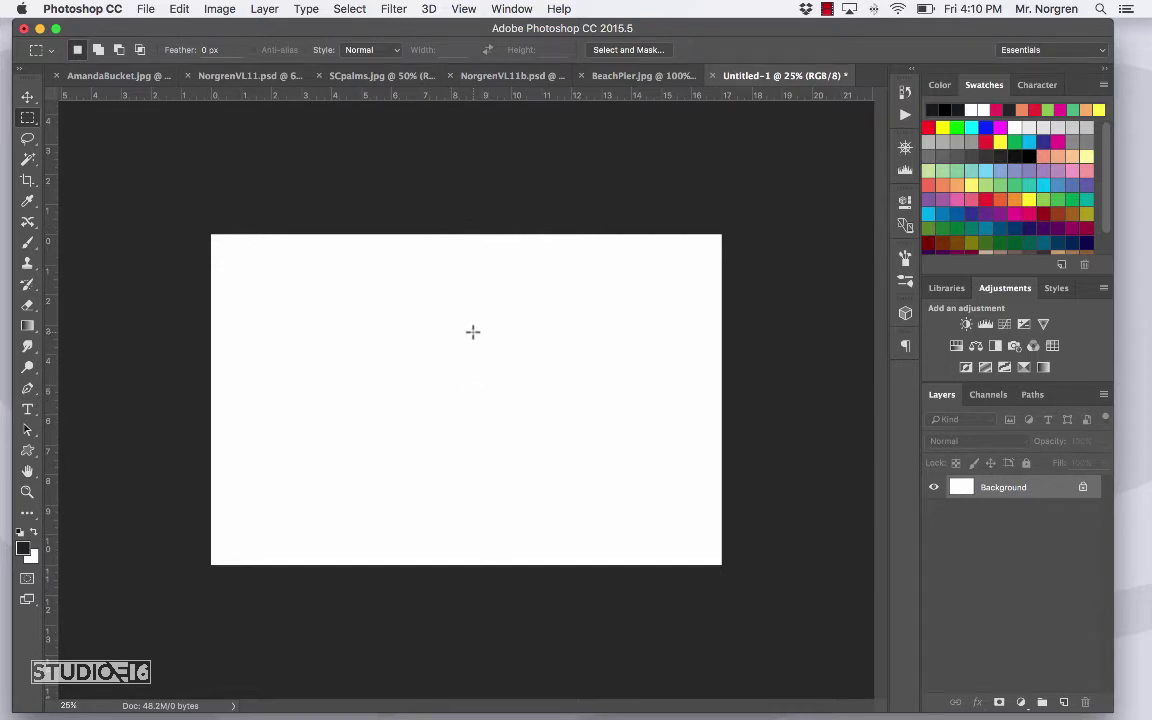
- On a new layer, draw a rectangle about 5.7 x 3.5 inches near the canvas's upper-left corner, filled with the dark foreground color, and deselect it
left_click(1064, 704)
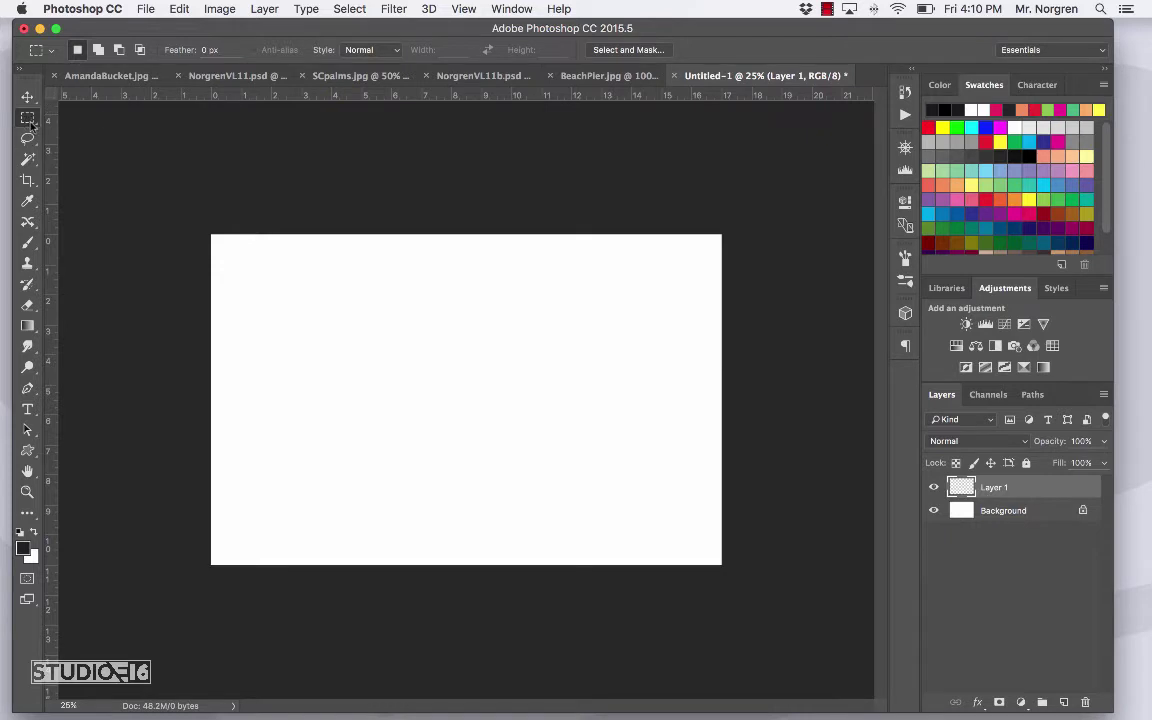
left_click_drag(236, 257, 405, 361)
key("alt")
key("alt+BackSpace")
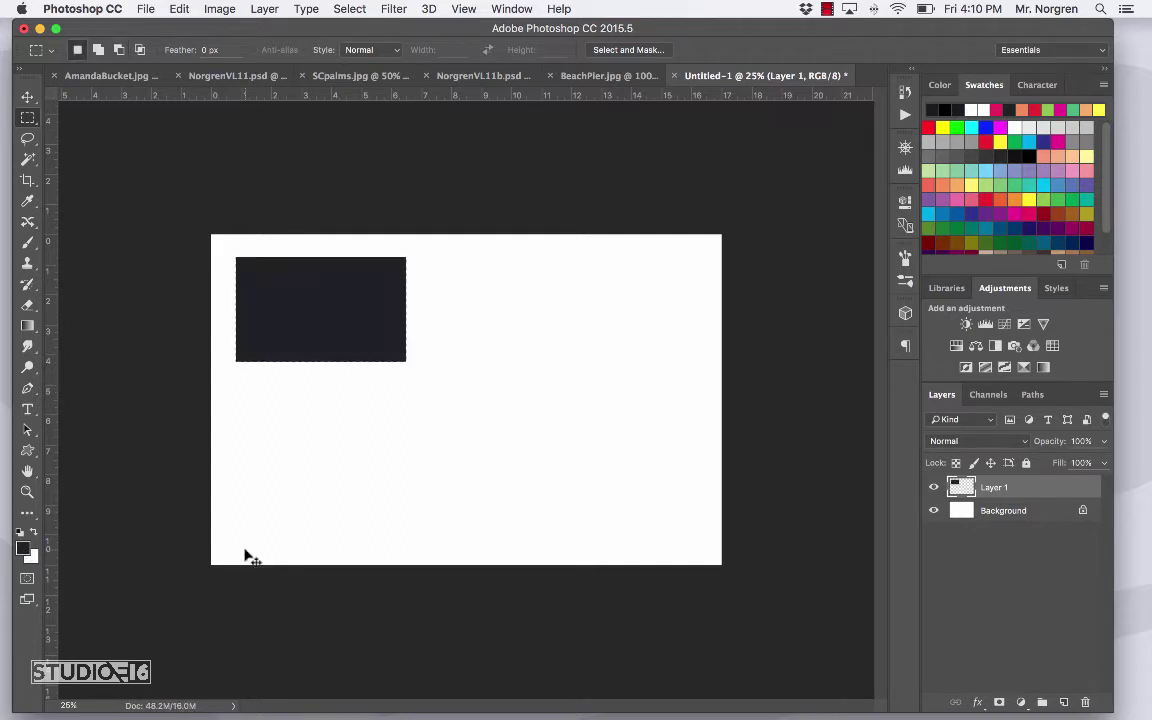
key("ctrl+d")
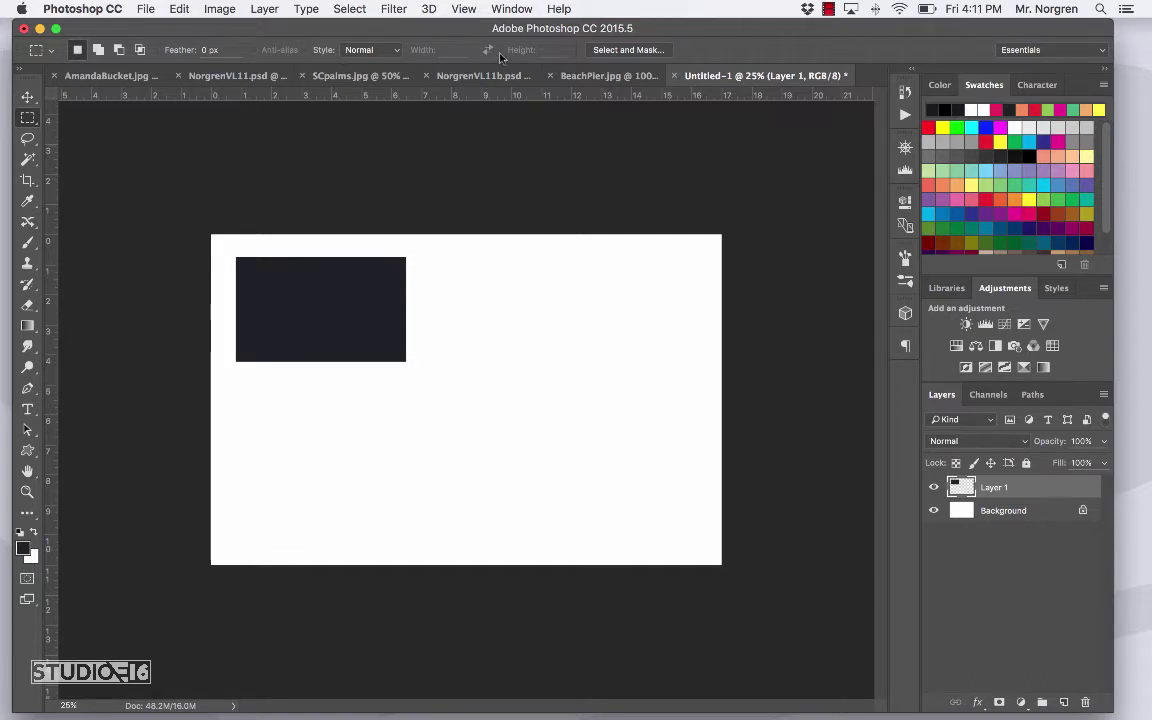
- Turn on snapping and duplicate the dark rectangle straight down with the Move Tool, leaving a gap of about 0.53 inches
left_click(466, 11)
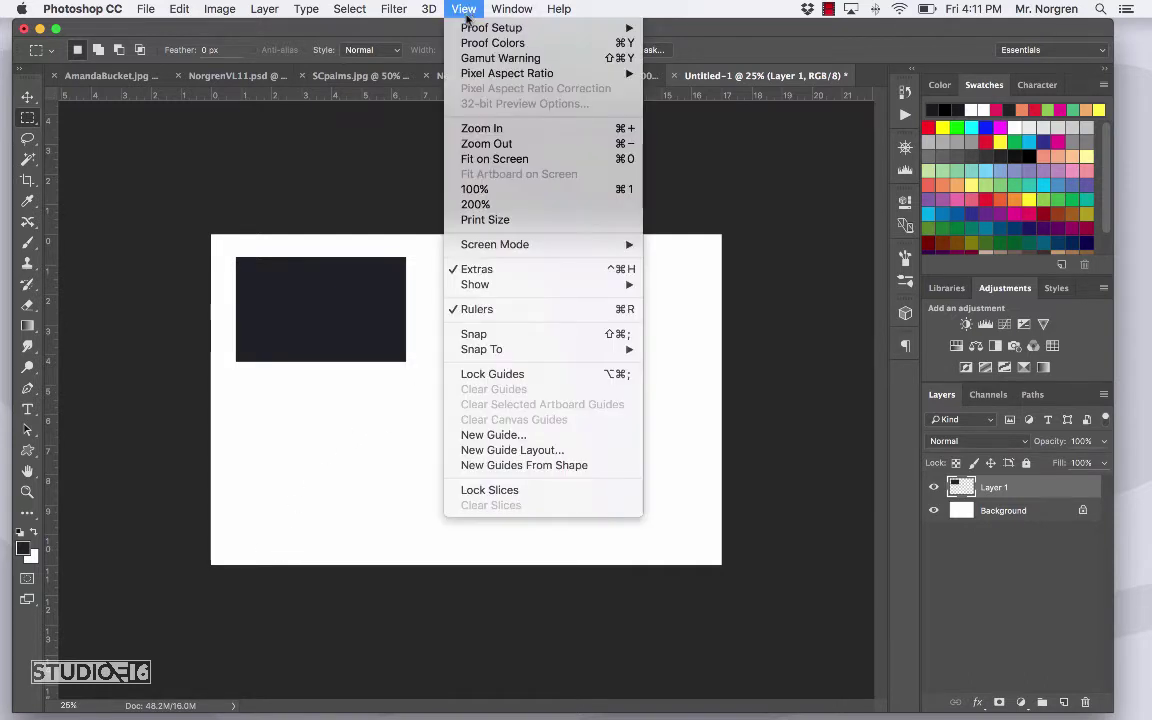
left_click(494, 336)
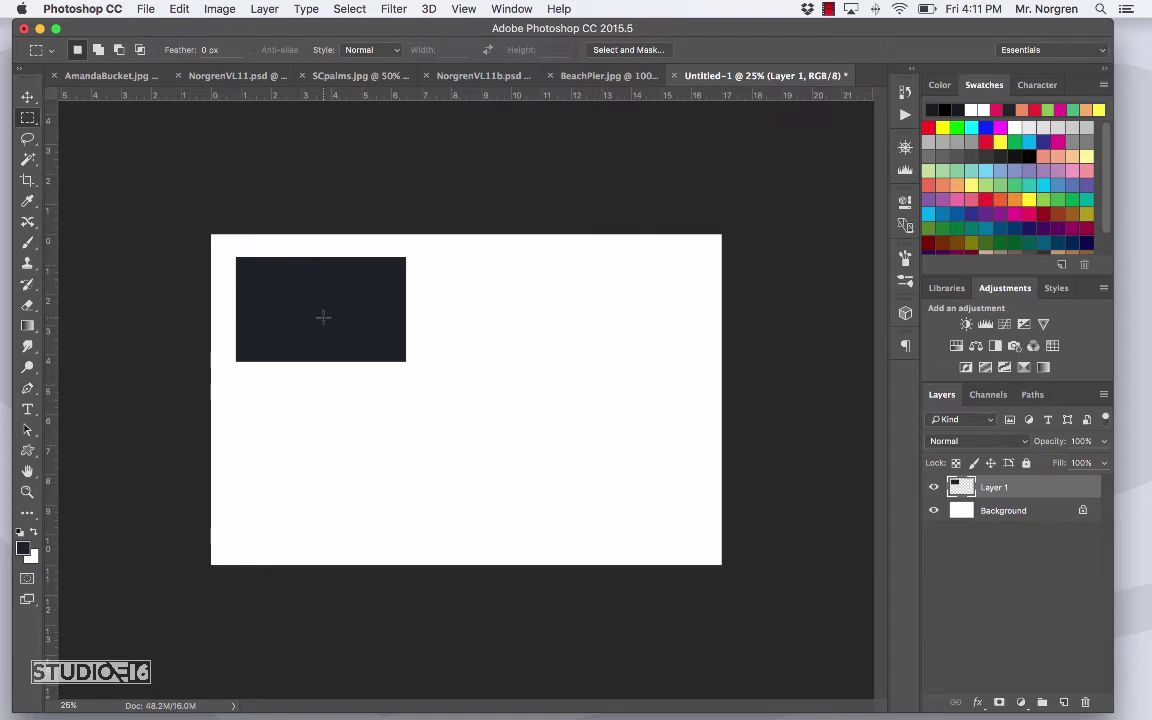
key("v")
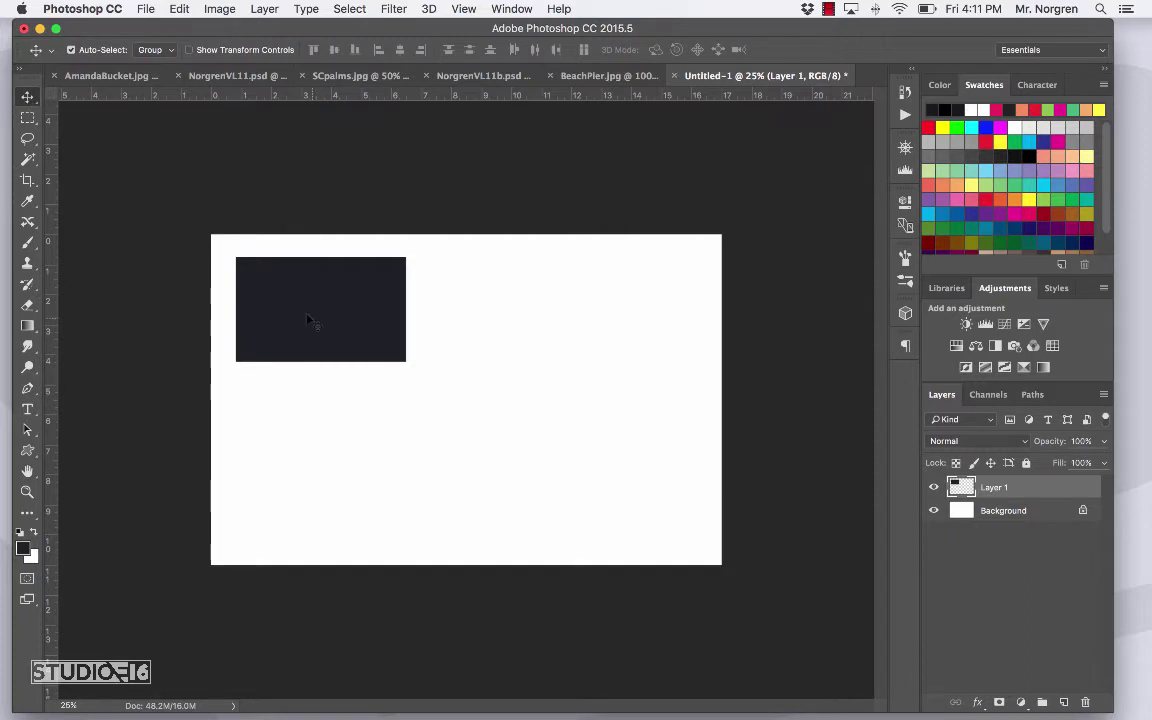
left_click_drag(324, 321, 323, 441)
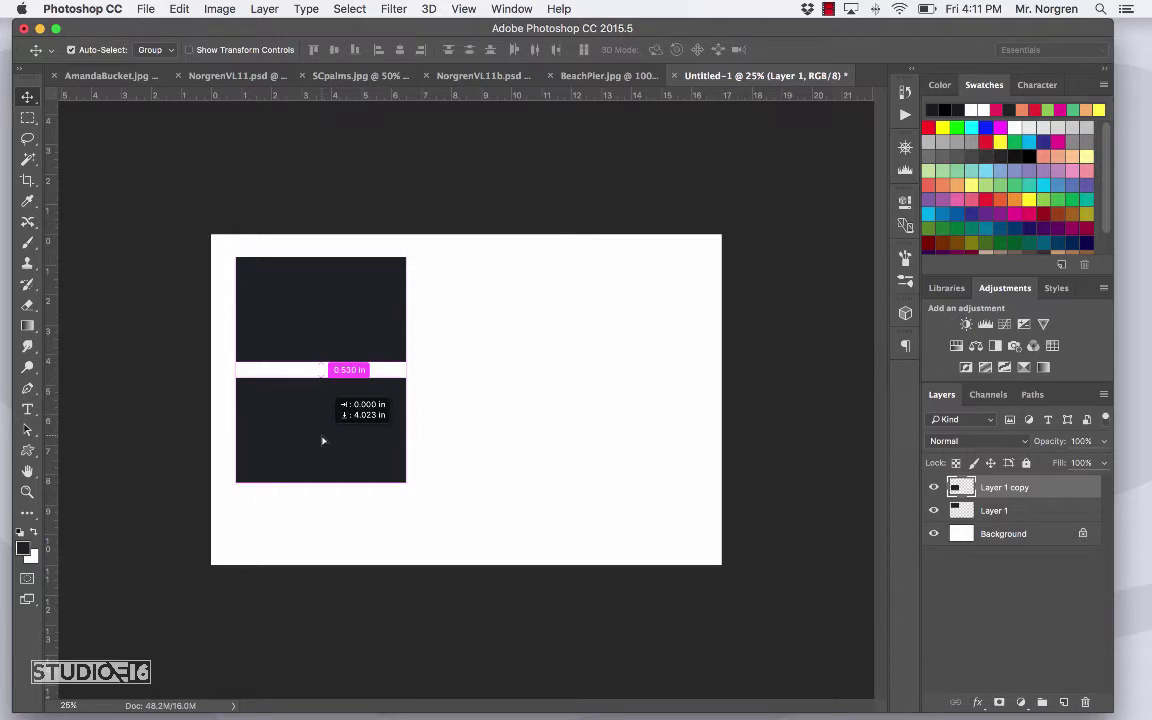
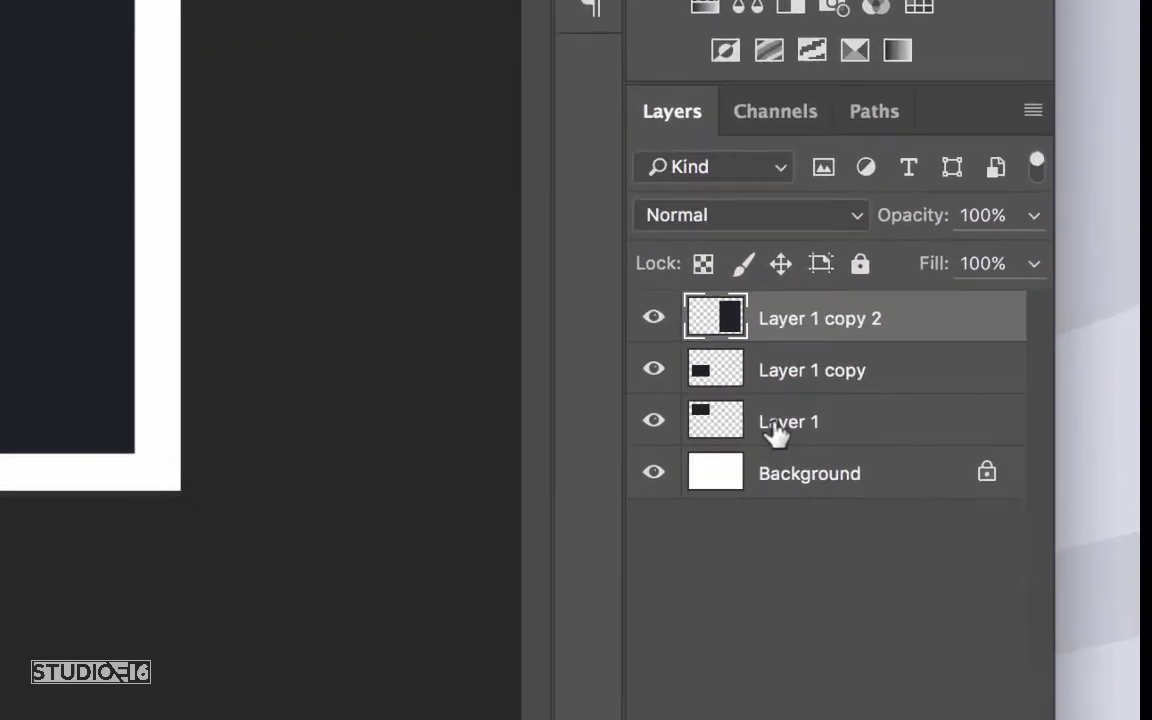
- Load the outline of the Layer 1 rectangle as a selection and paste the copied beach photo into it
left_click_drag(777, 430, 717, 425)
mouse_move(661, 391)
left_mouse_down()
mouse_move(725, 399)
mouse_move(663, 404)
left_mouse_up()
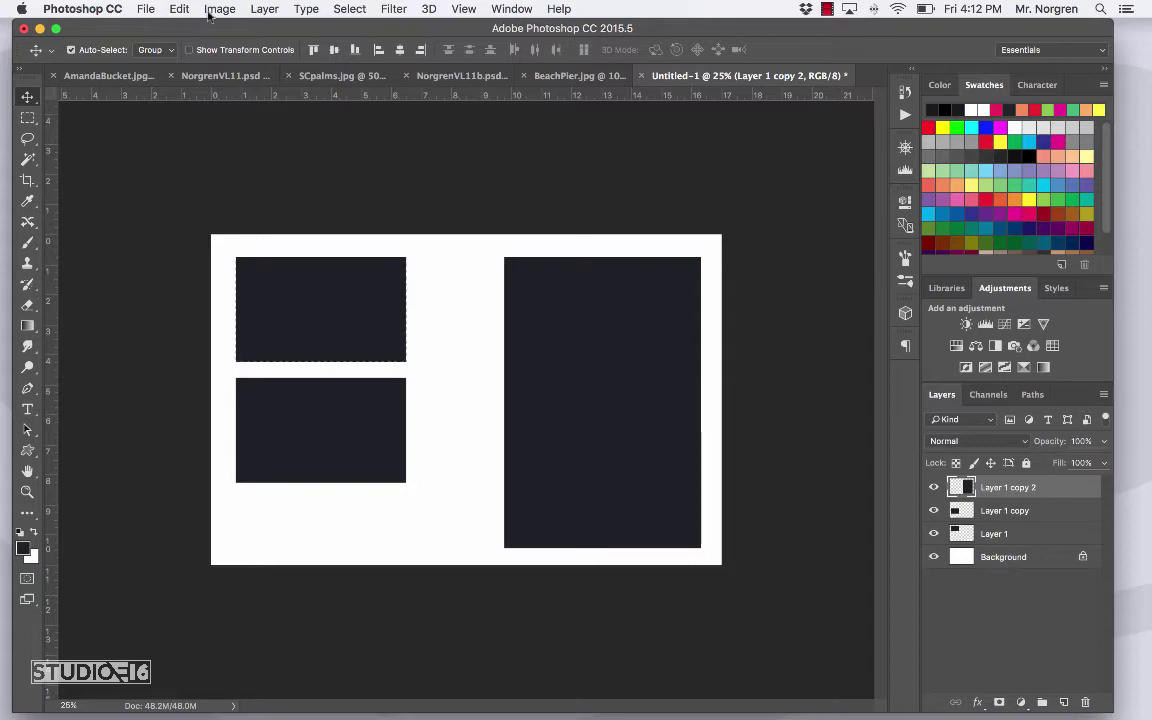
left_click(178, 9)
mouse_move(330, 168)
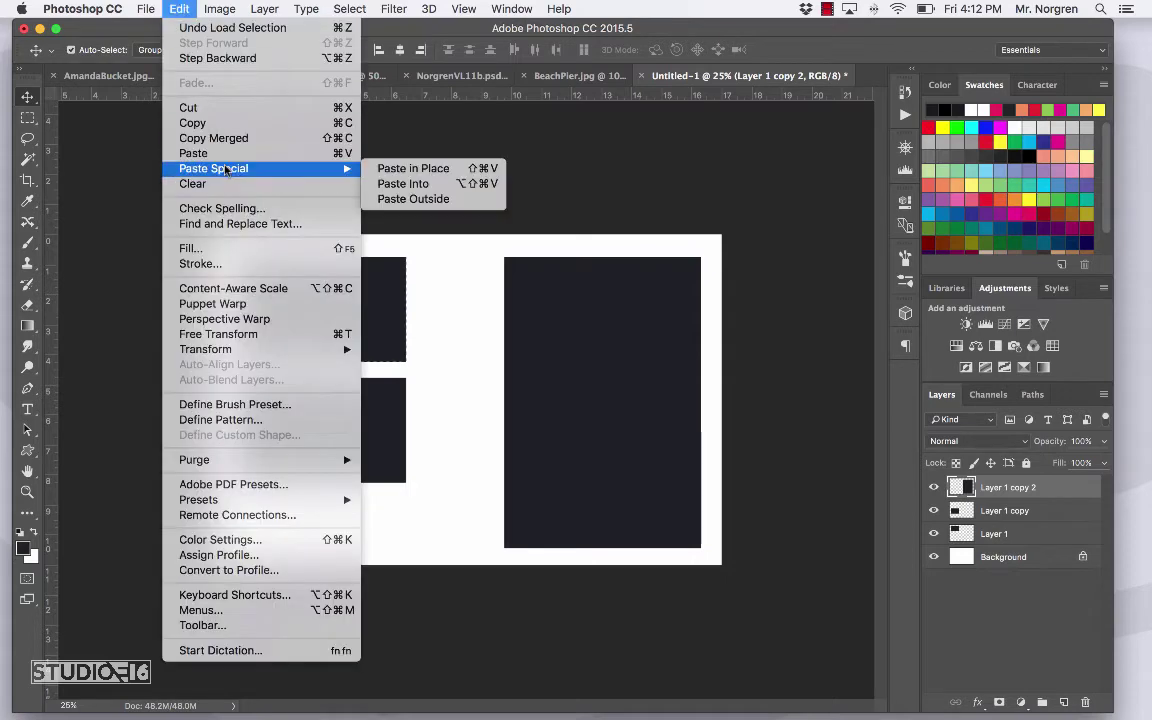
left_click(404, 184)
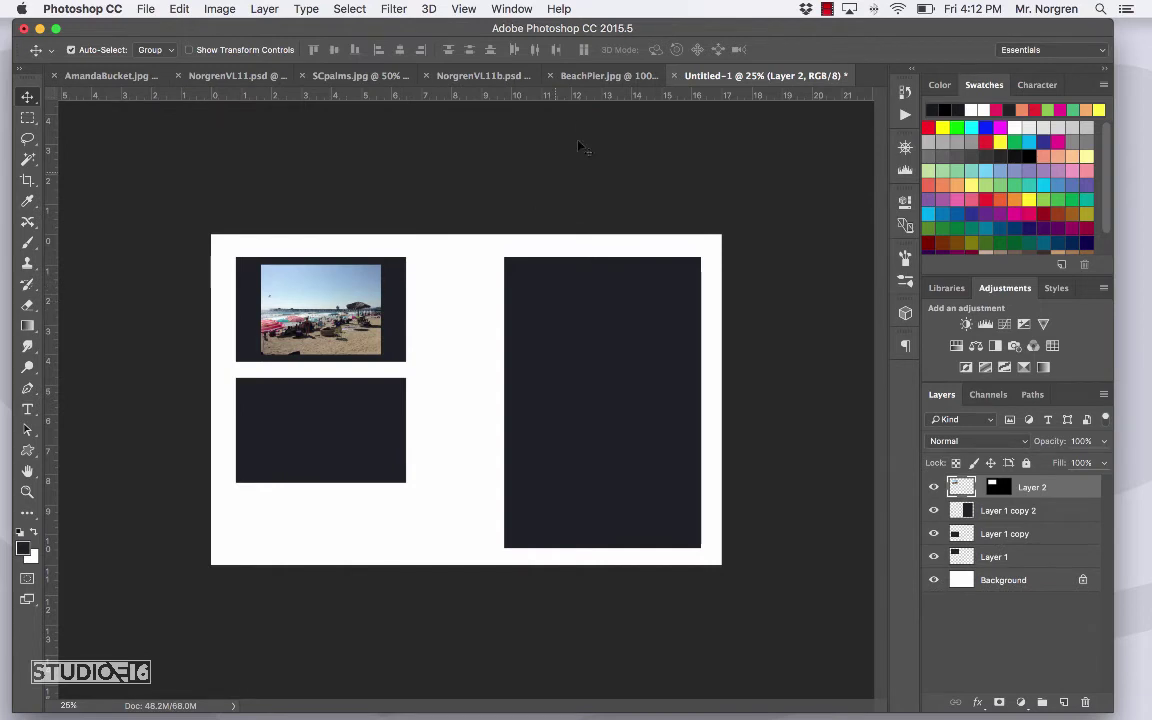
- Select the entire BeachPier.jpg image once more and return to the Untitled-1 document
left_click(605, 75)
key("super+a")
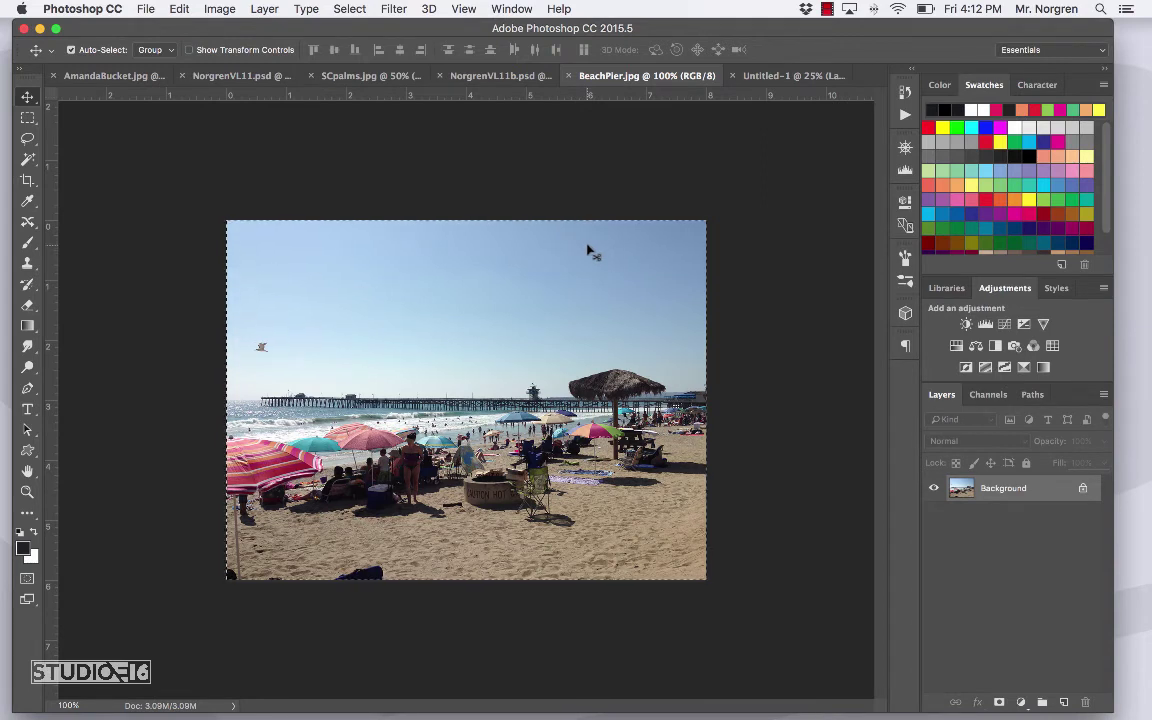
left_click(760, 75)
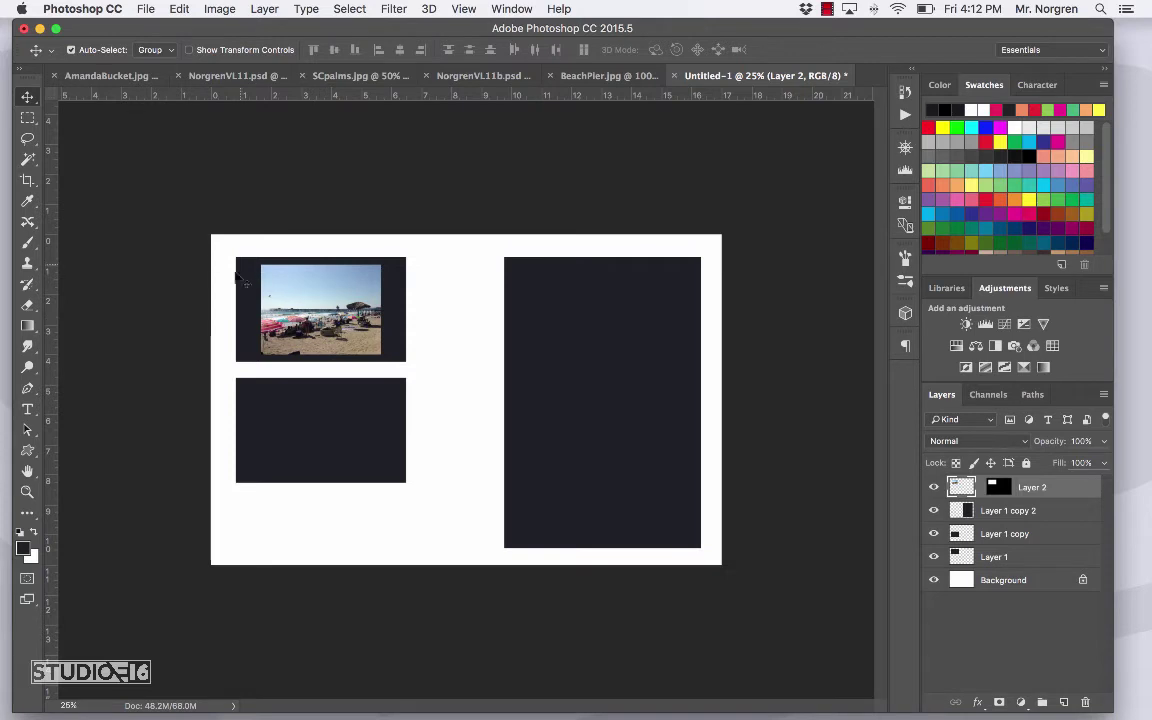
- Enlarge the pasted beach photo with Free Transform so it fills the upper-left rectangle
key("super+t")
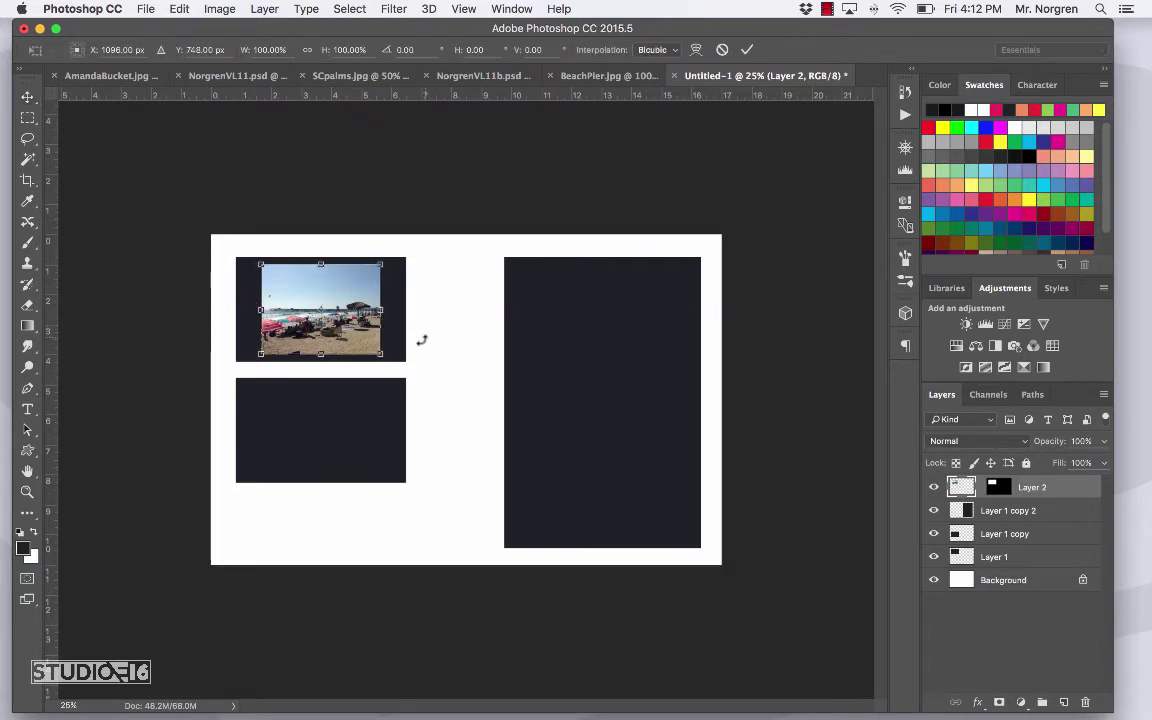
left_click_drag(380, 354, 407, 373)
left_click_drag(260, 262, 236, 257)
key("Return")
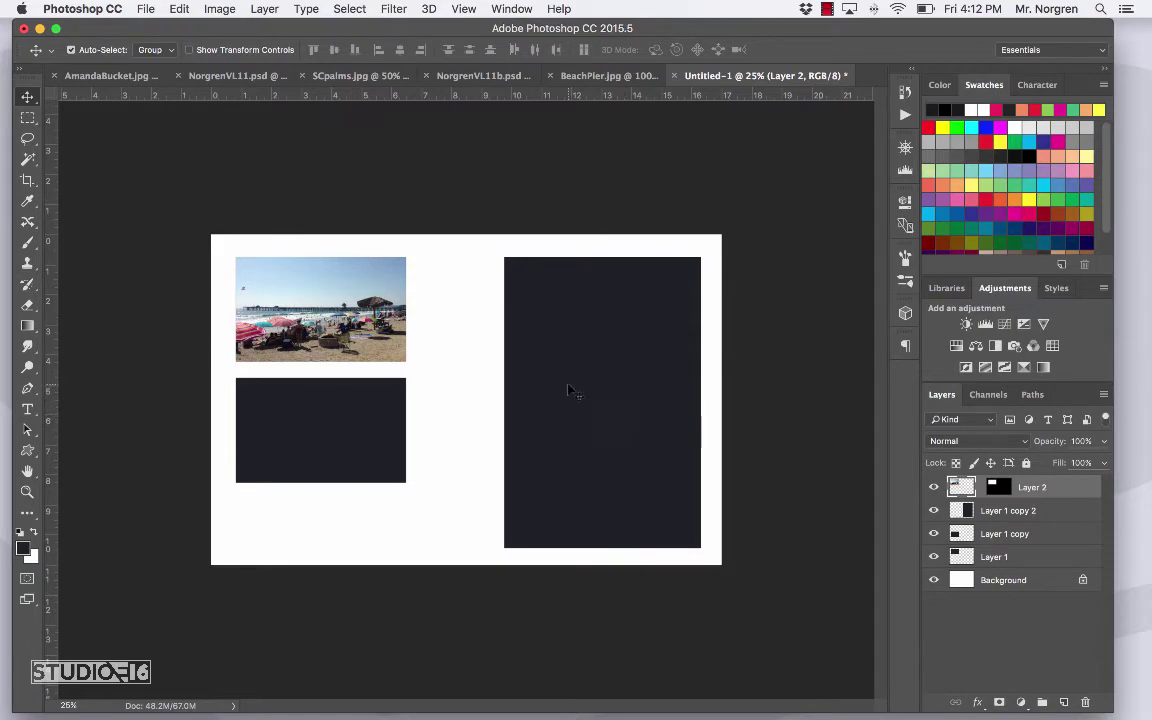
- Save the tabloid layout in Photoshop format as NorgrenVL11c.psd in the Norgren Video Lessons folder
key("super+s")
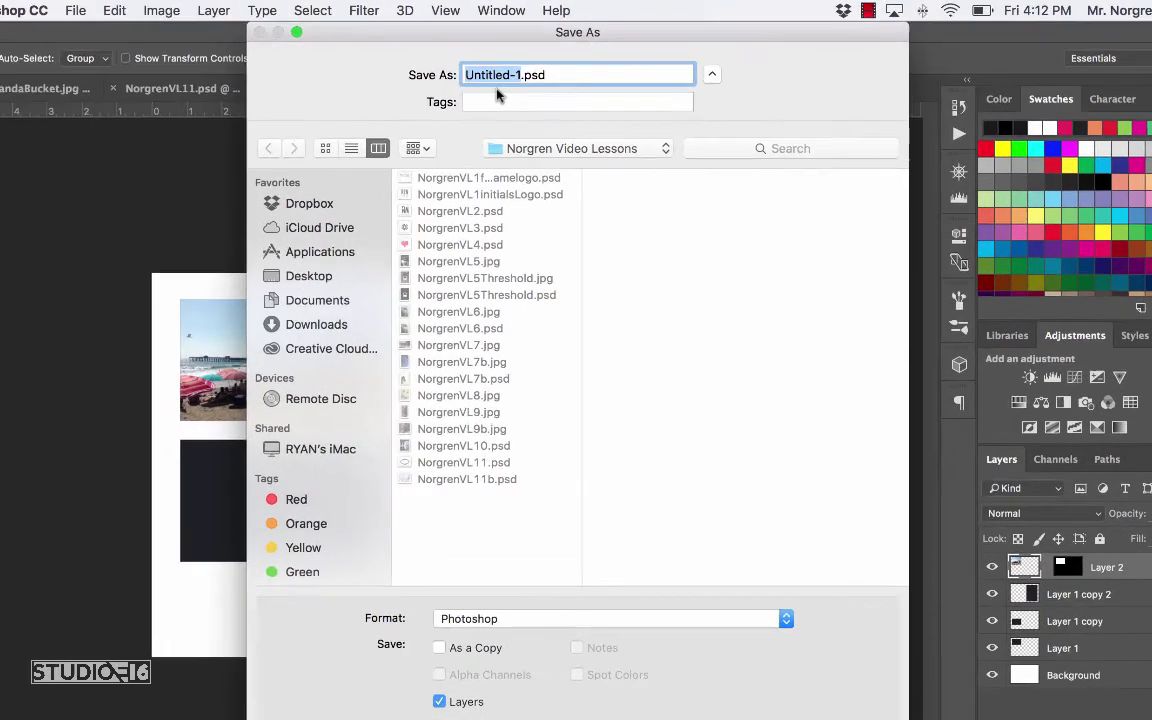
type("Norgren")
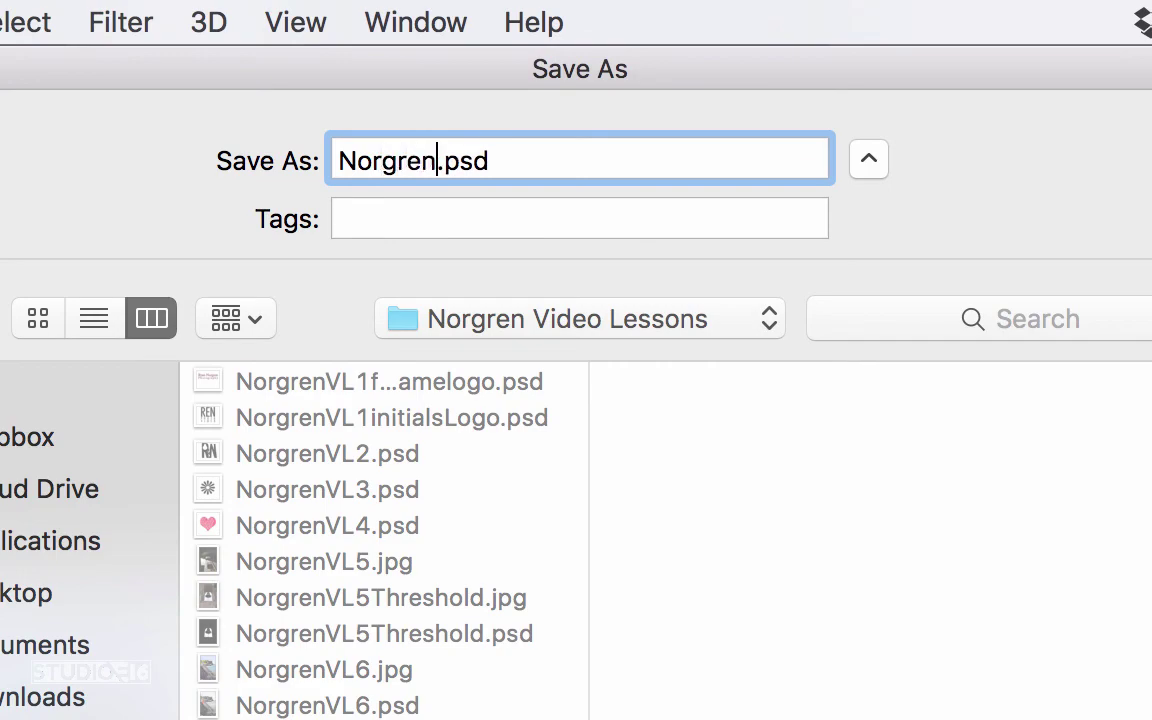
type("VL11c")
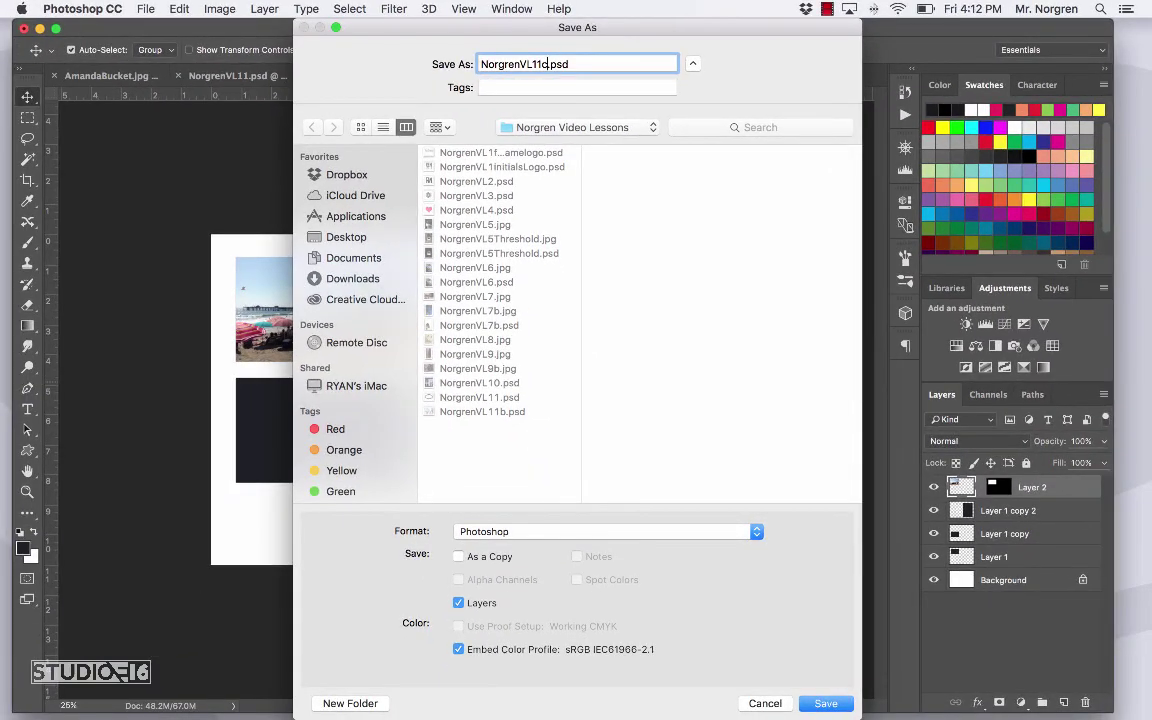
key("Return")
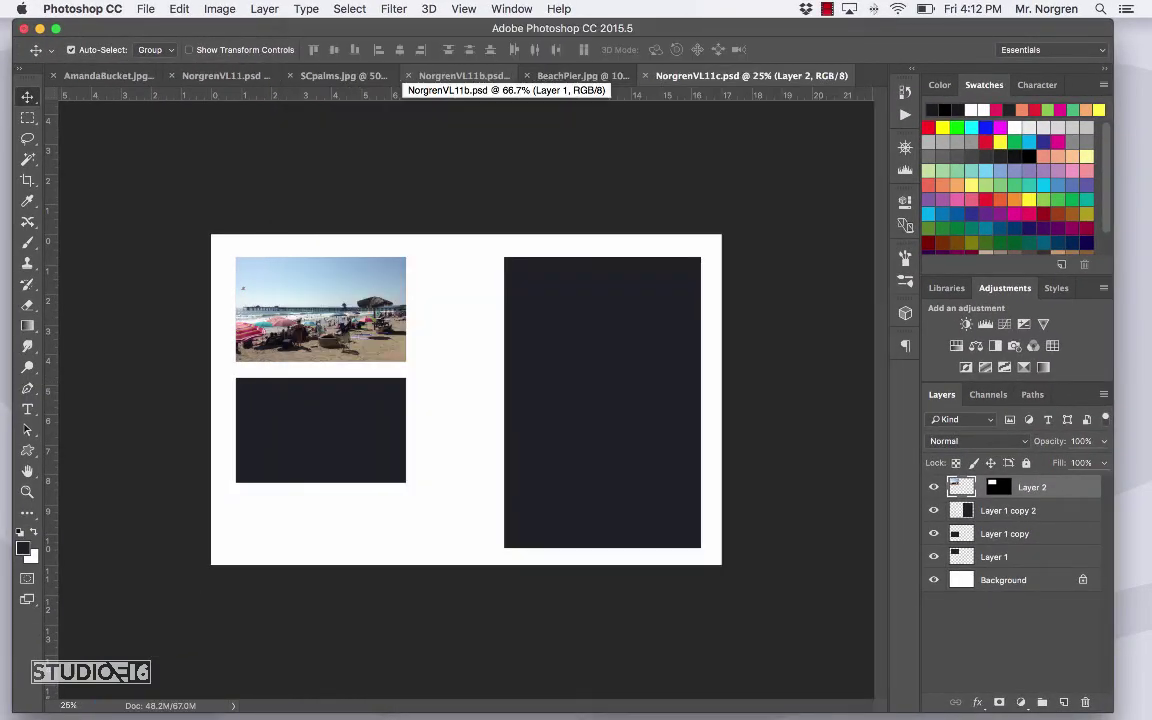